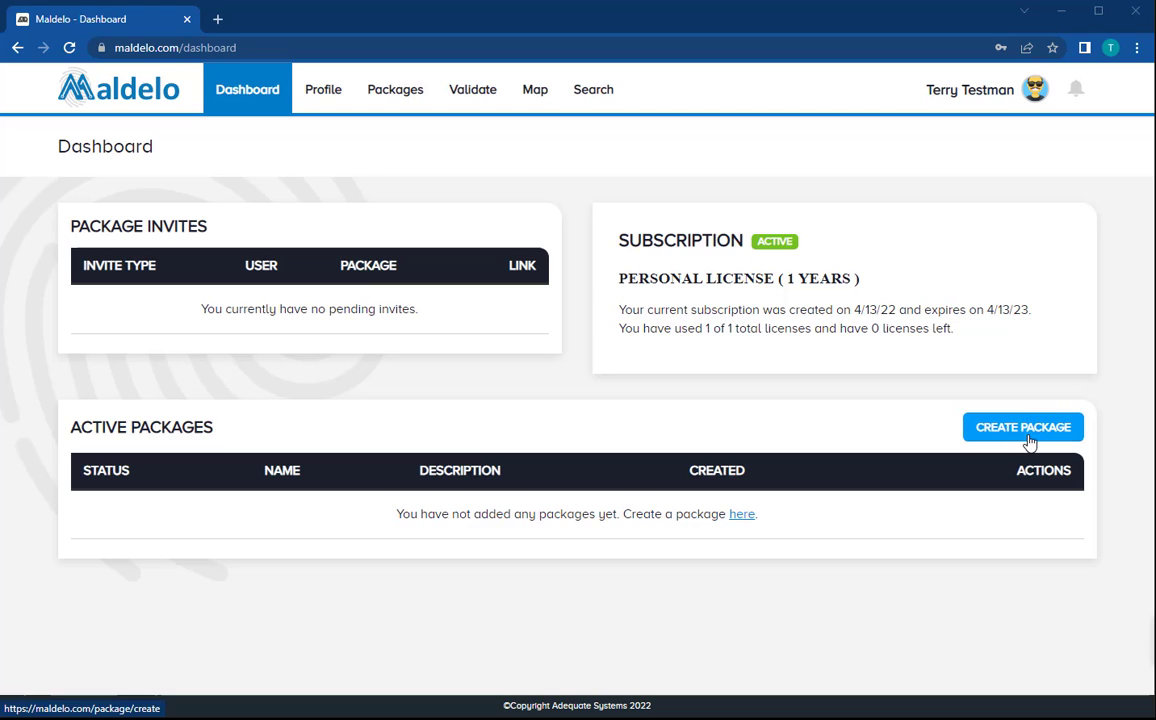
Start a new package and name it "UDOT Digital Delivery Example 100".
{"action": "left_click", "coordinate": [1031, 436]}
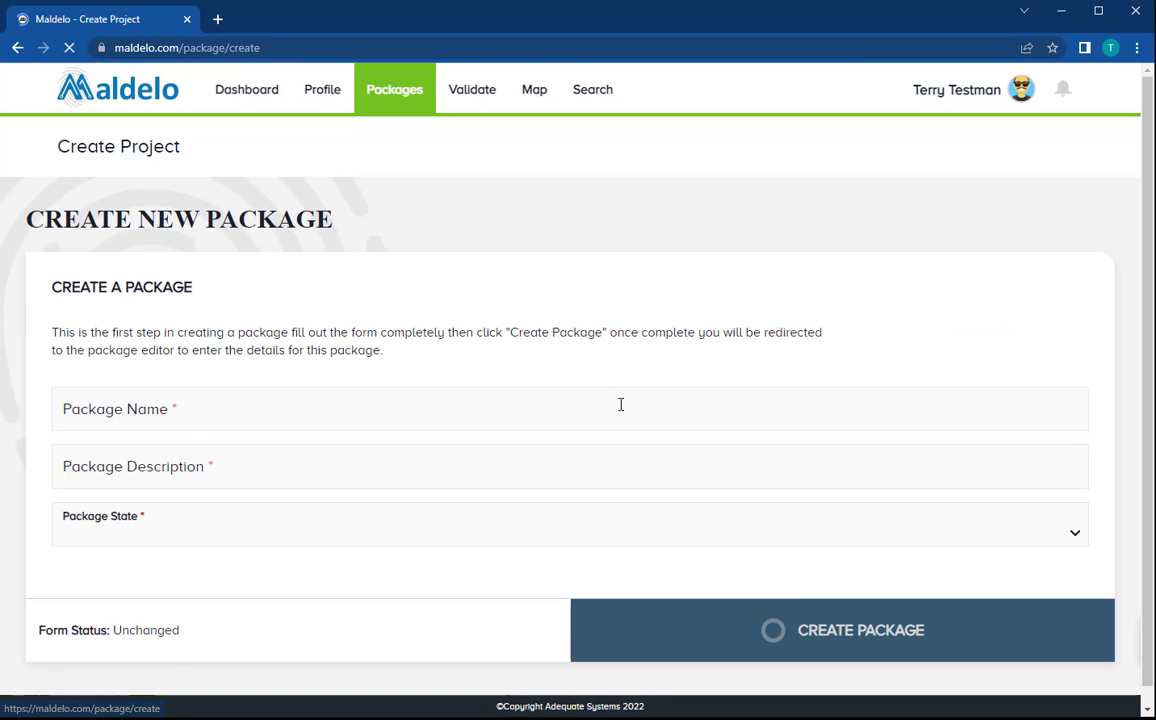
{"action": "left_click", "coordinate": [619, 403]}
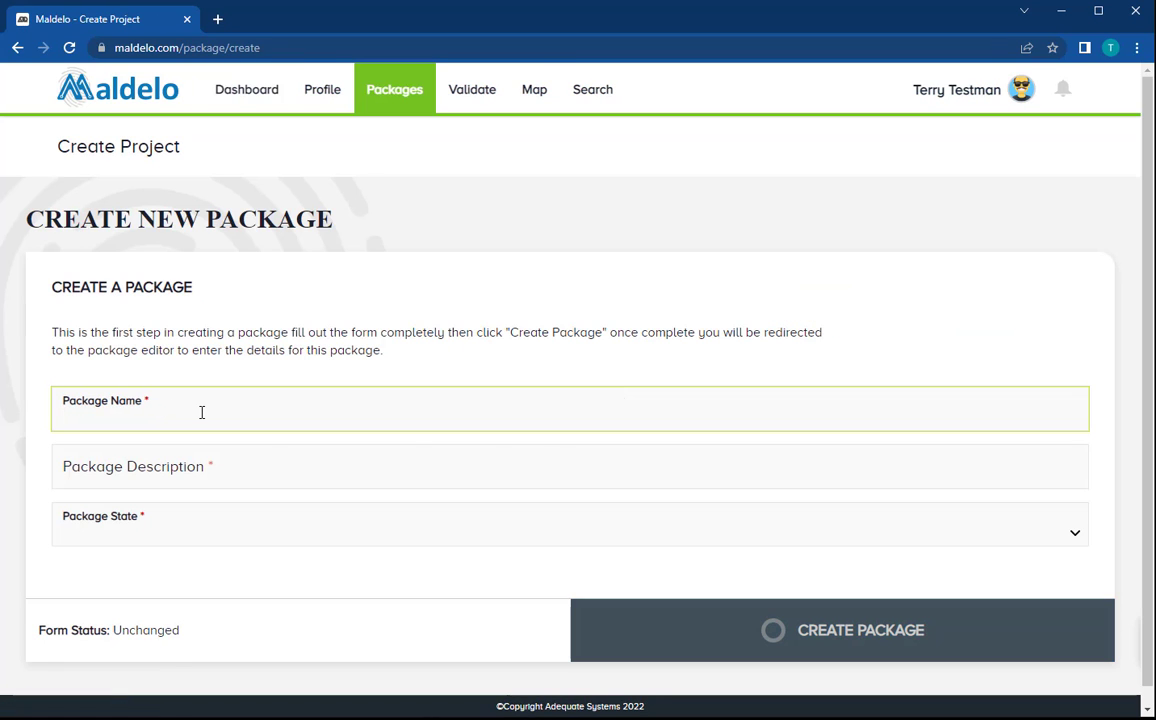
{"action": "type", "text": "UDOT"}
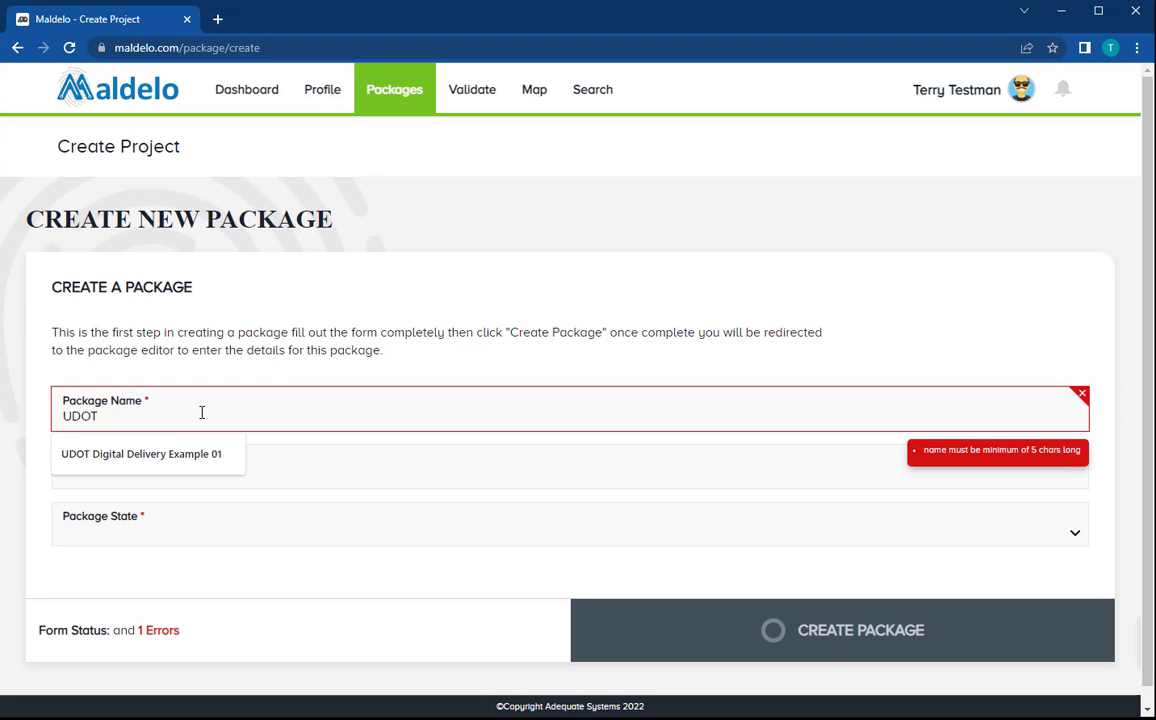
{"action": "left_click", "coordinate": [190, 452]}
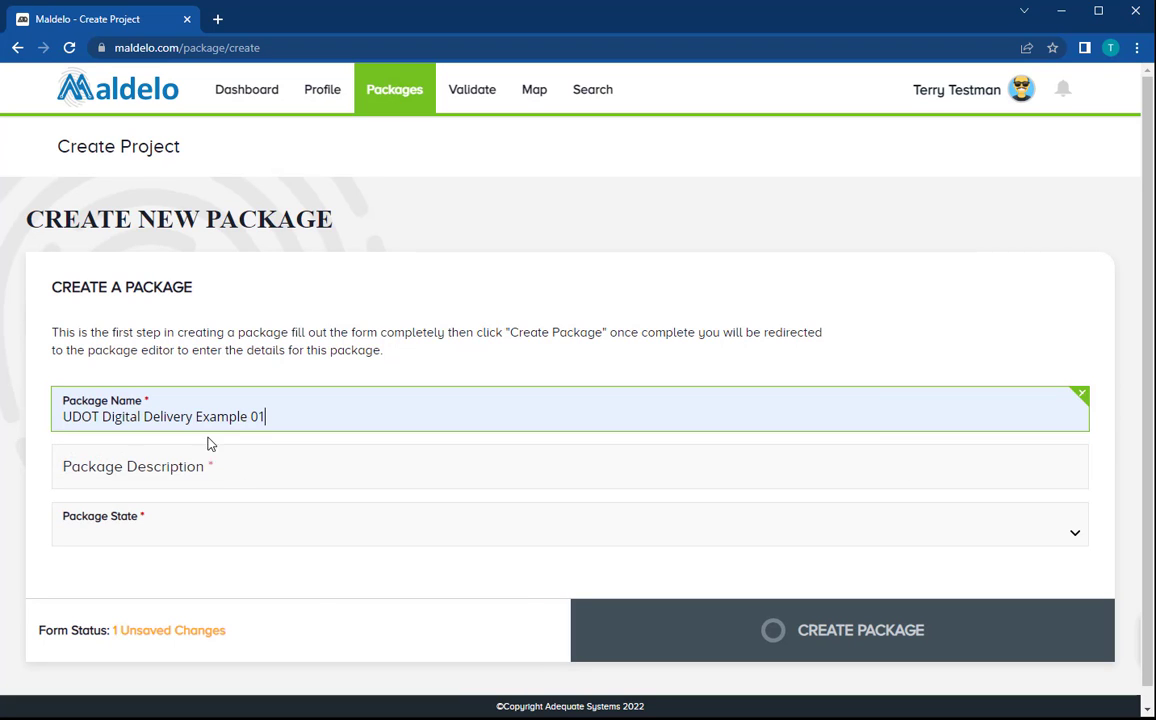
{"action": "double_click", "coordinate": [262, 418]}
{"action": "type", "text": "100"}
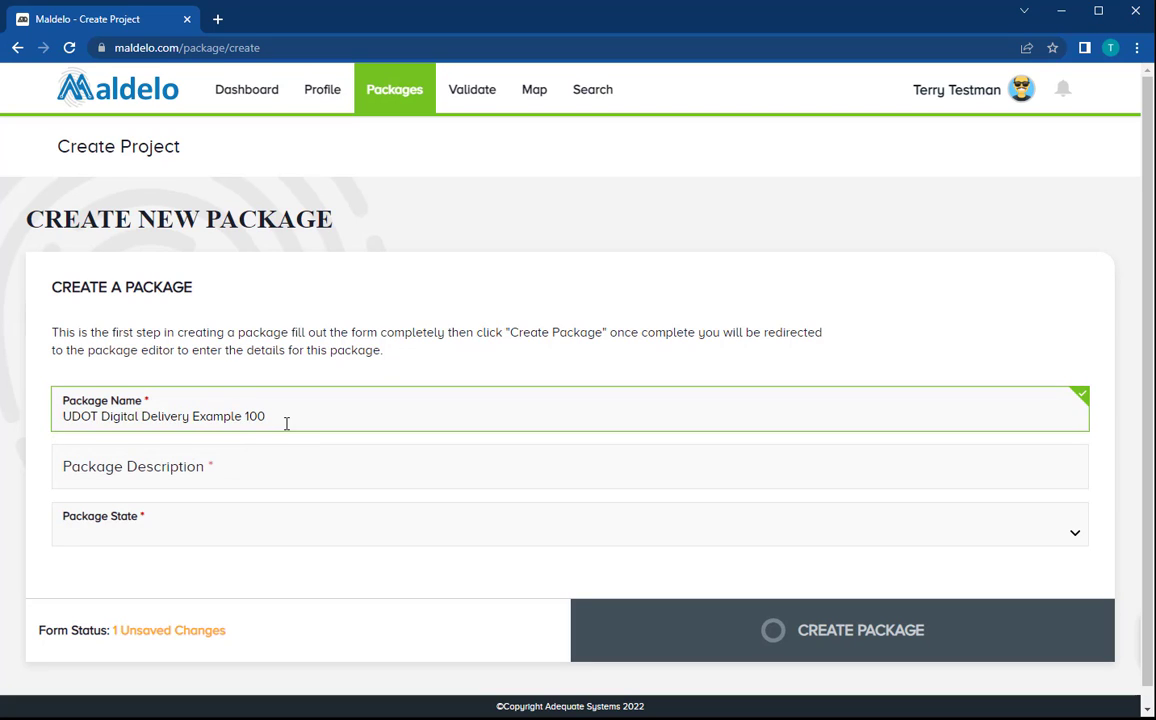
Enter "UDOT Digital Delivery Examples" as the package description.
{"action": "left_click", "coordinate": [199, 472]}
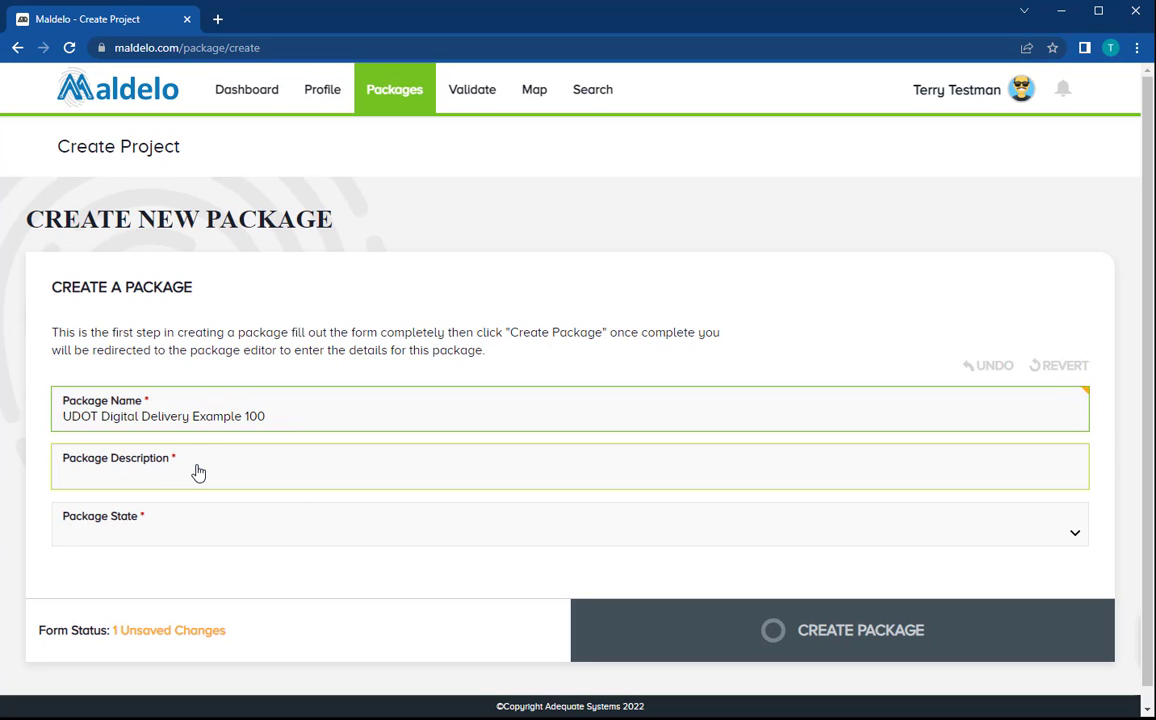
{"action": "type", "text": "UDOT Digital"}
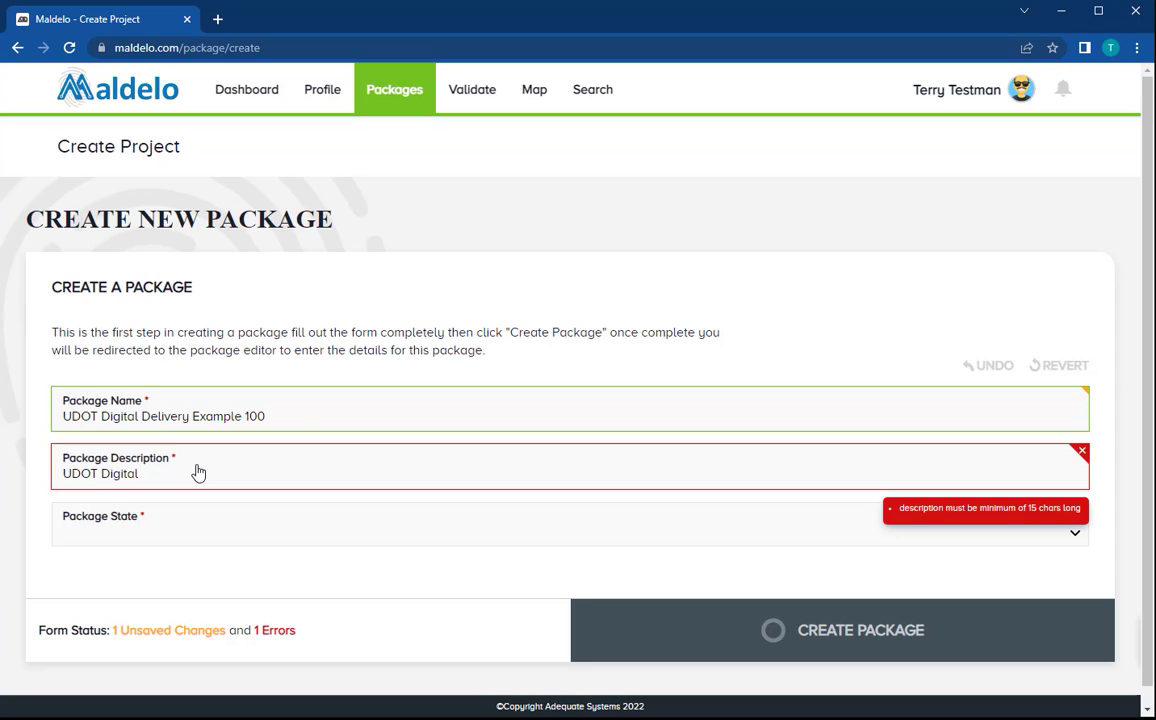
{"action": "type", "text": " Delivery Examples"}
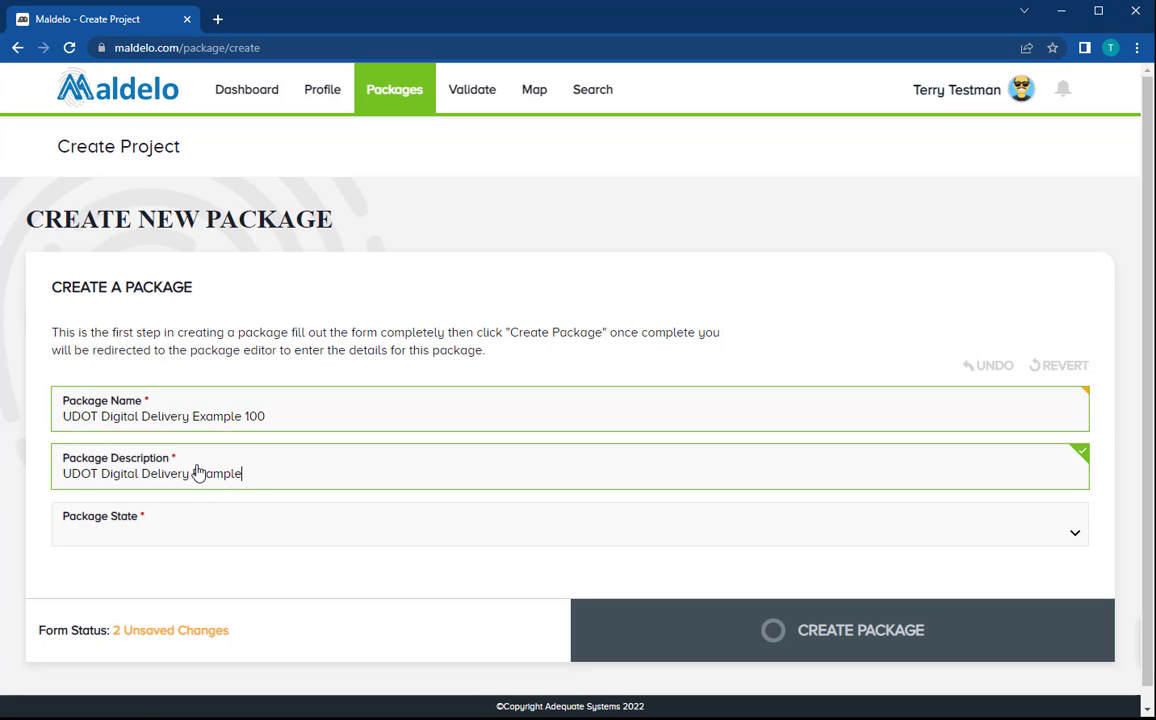
Set the package state to Utah and create the package.
{"action": "left_click", "coordinate": [221, 536]}
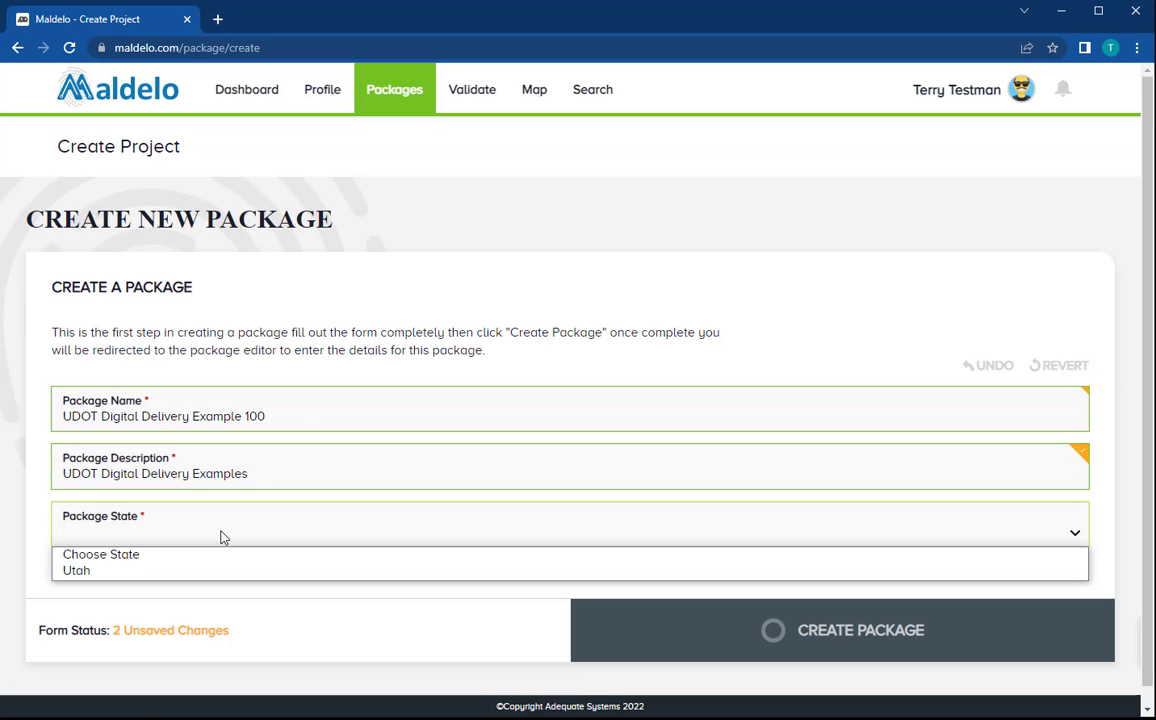
{"action": "left_click", "coordinate": [137, 570]}
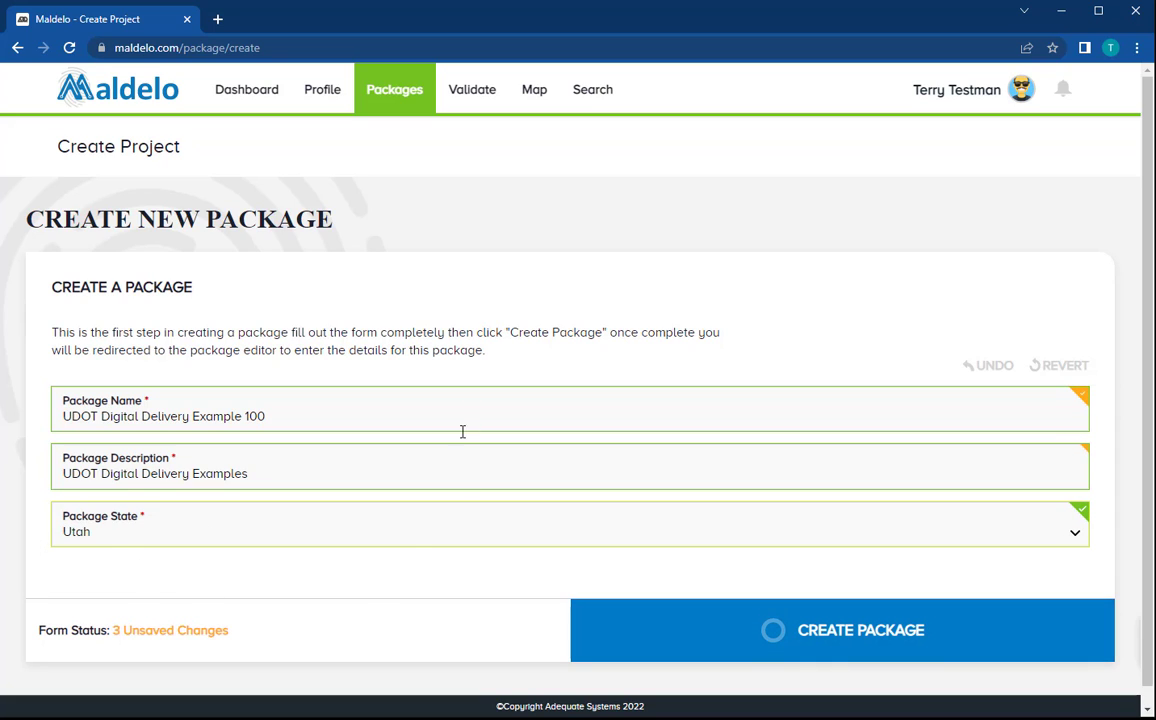
{"action": "left_click", "coordinate": [860, 630]}
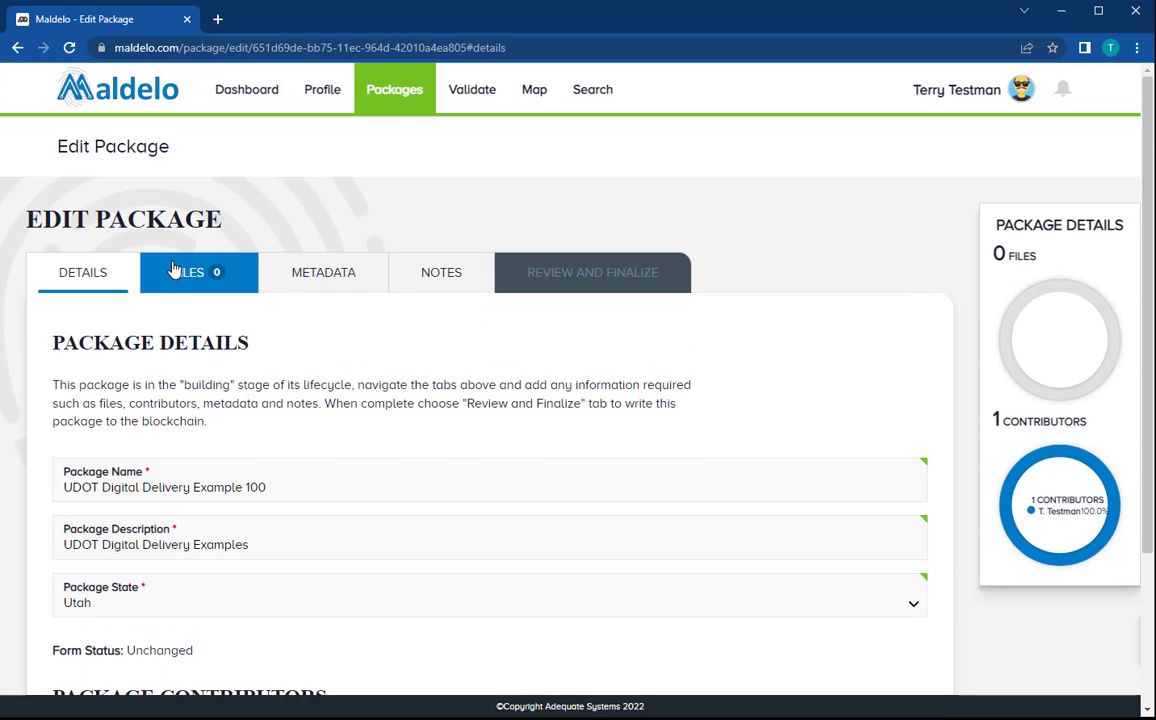
Add Digital_Delivery_Sample.zip from the Desktop to the package's files.
{"action": "left_click", "coordinate": [225, 268]}
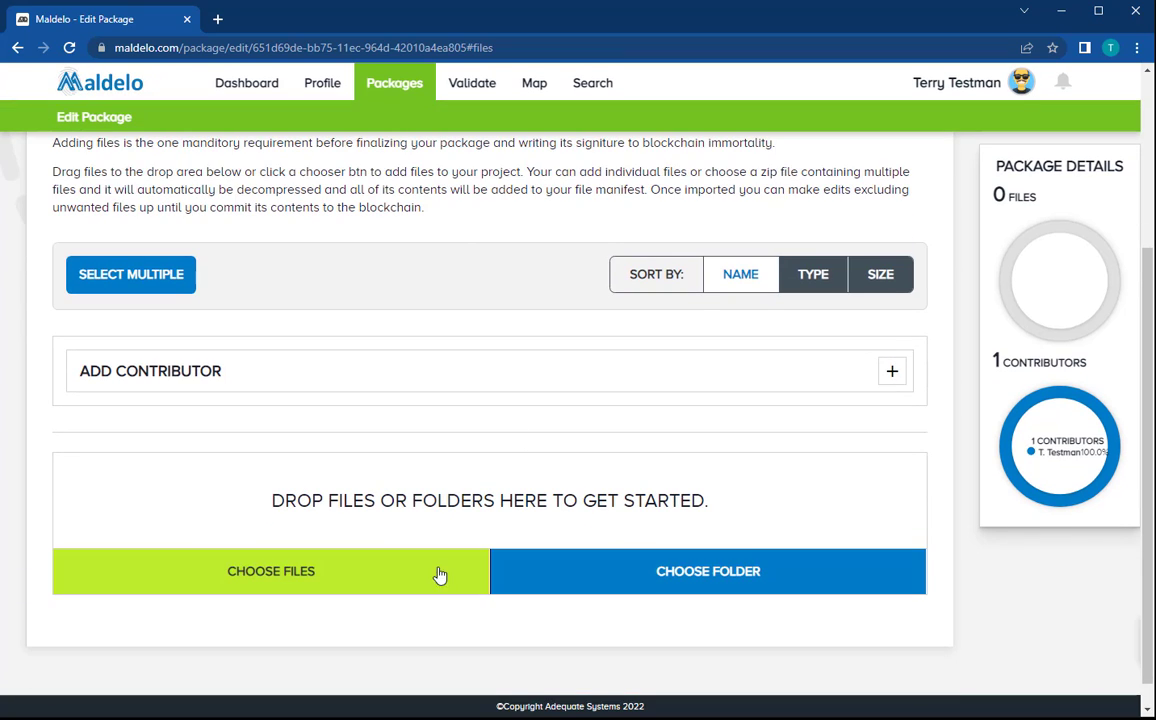
{"action": "left_click", "coordinate": [397, 574]}
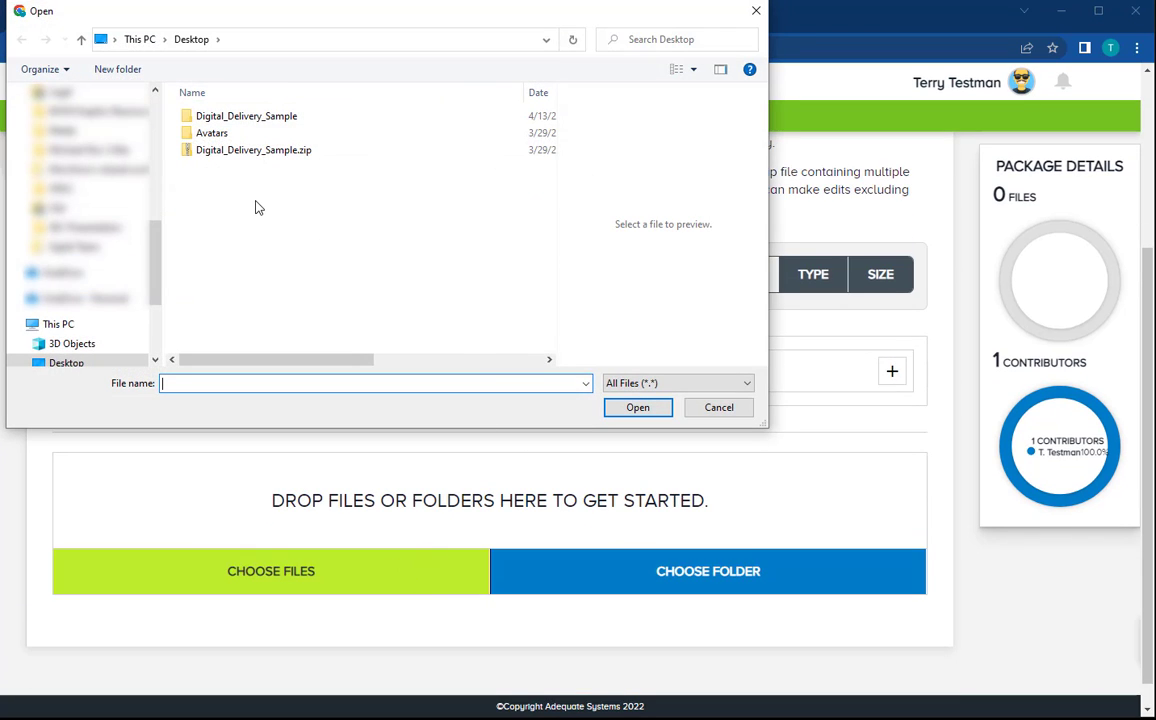
{"action": "left_click", "coordinate": [247, 153]}
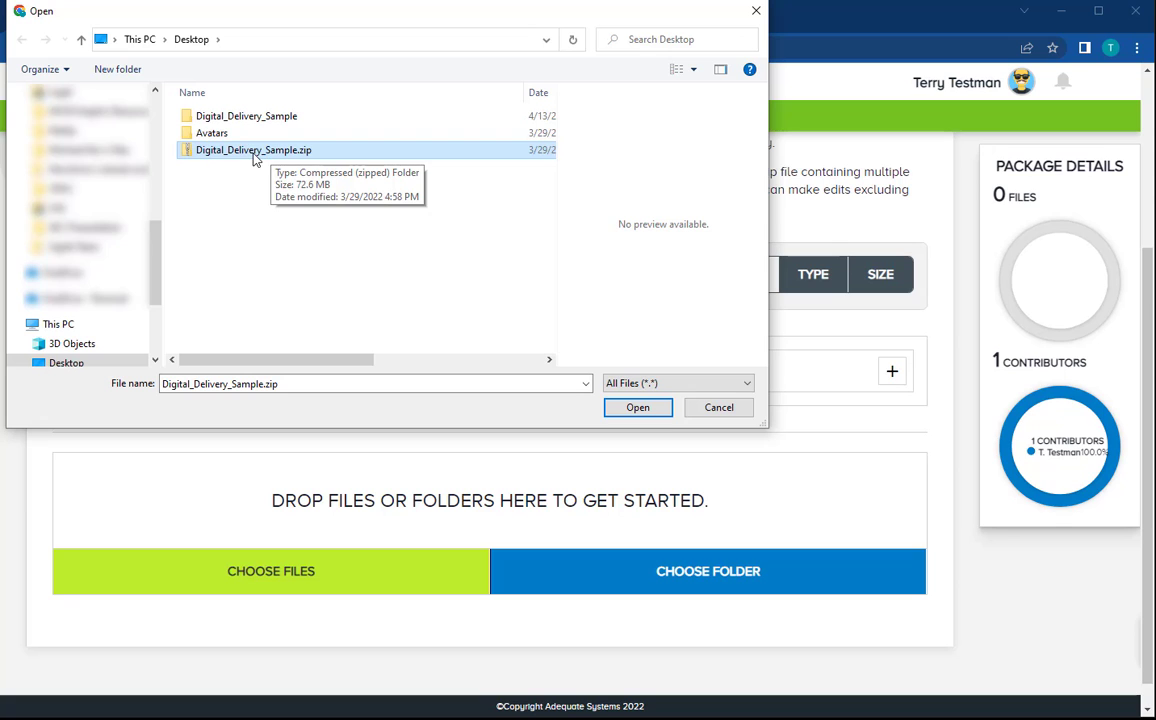
{"action": "left_click", "coordinate": [630, 408]}
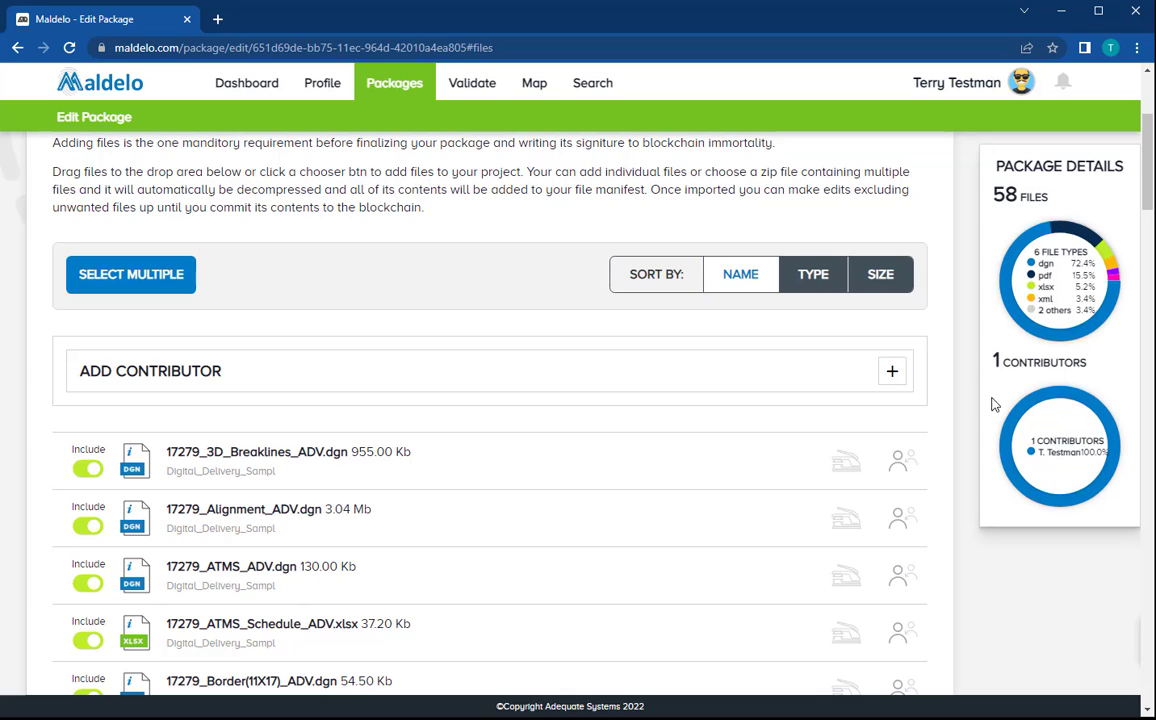
Search for a contributor by first name and add the matching person from Sandy, UT to the package.
{"action": "scroll", "coordinate": [532, 428], "scroll_direction": "down", "scroll_amount": 9}
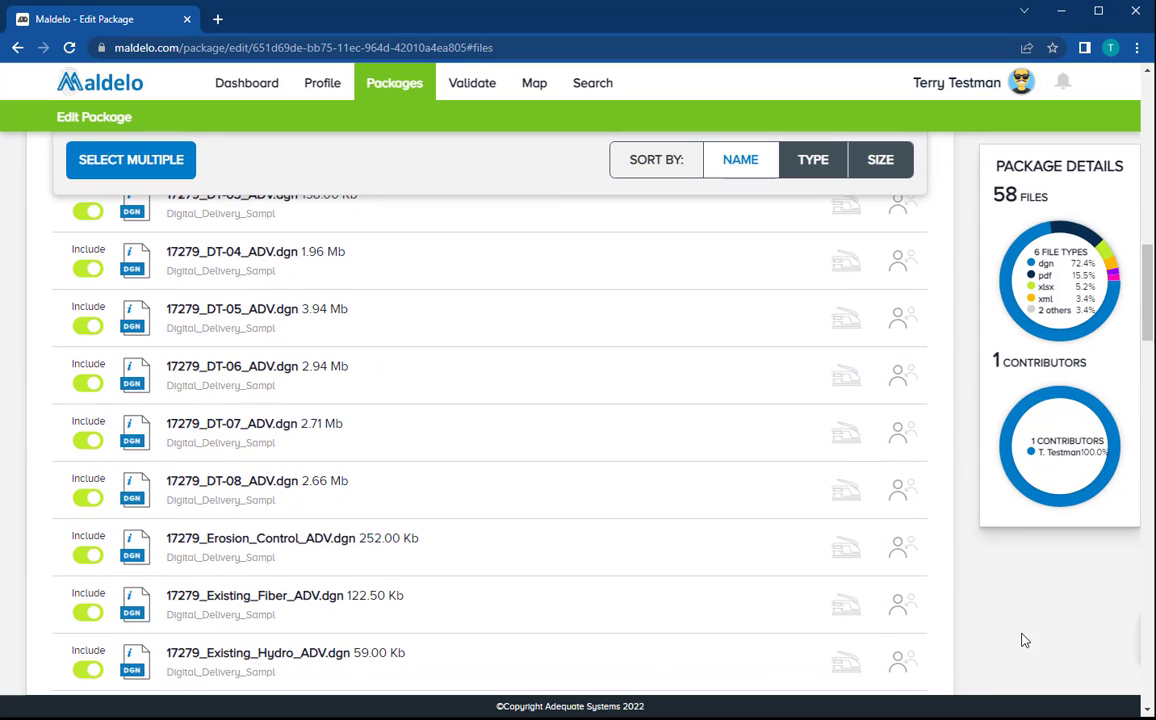
{"action": "scroll", "coordinate": [501, 470], "scroll_direction": "down", "scroll_amount": 3}
{"action": "scroll", "coordinate": [501, 470], "scroll_direction": "down", "scroll_amount": 10}
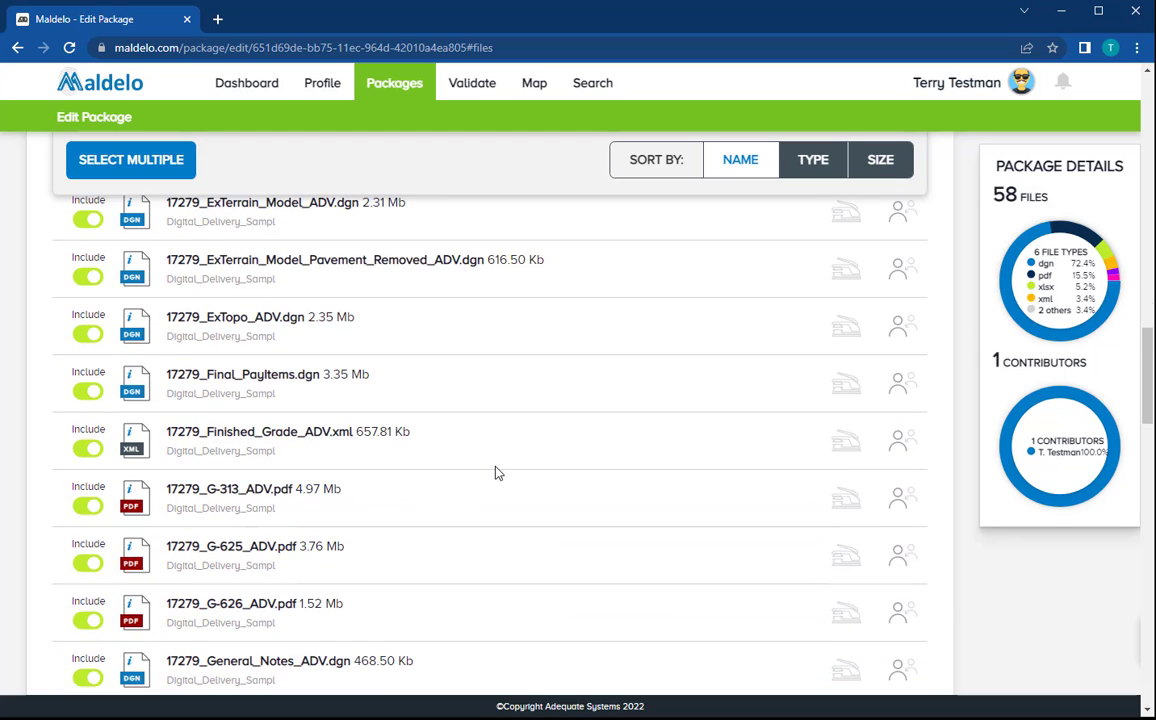
{"action": "scroll", "coordinate": [498, 472], "scroll_direction": "up", "scroll_amount": 15}
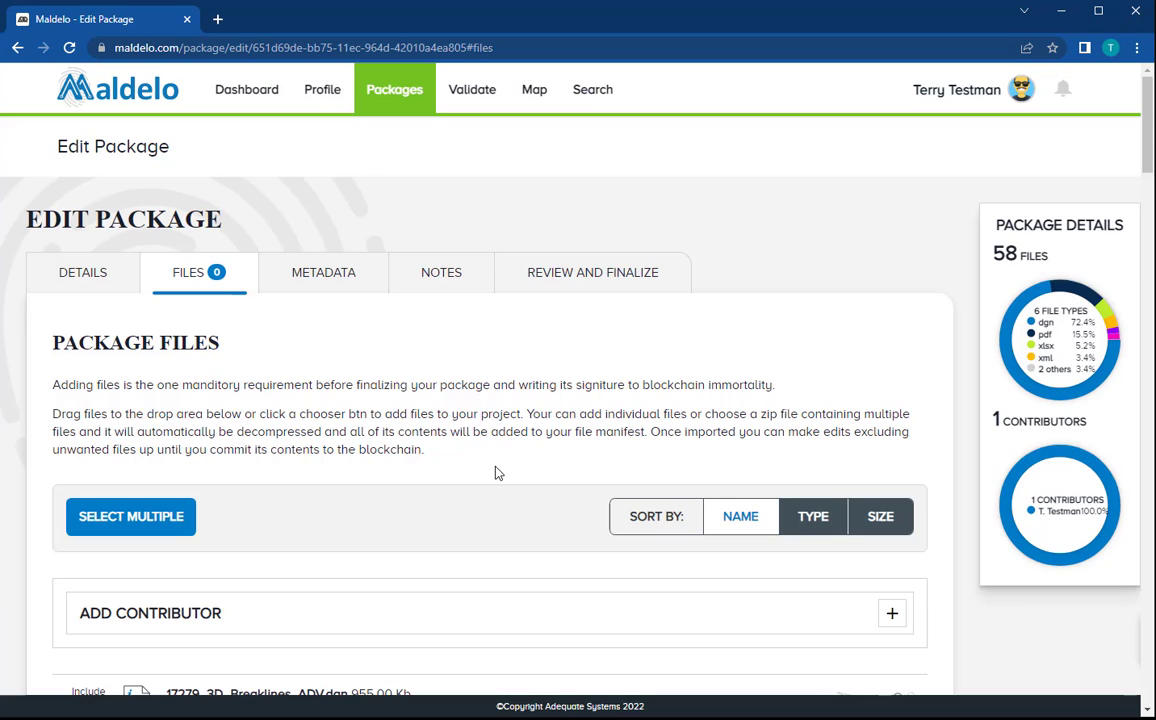
{"action": "scroll", "coordinate": [497, 472], "scroll_direction": "down", "scroll_amount": 2}
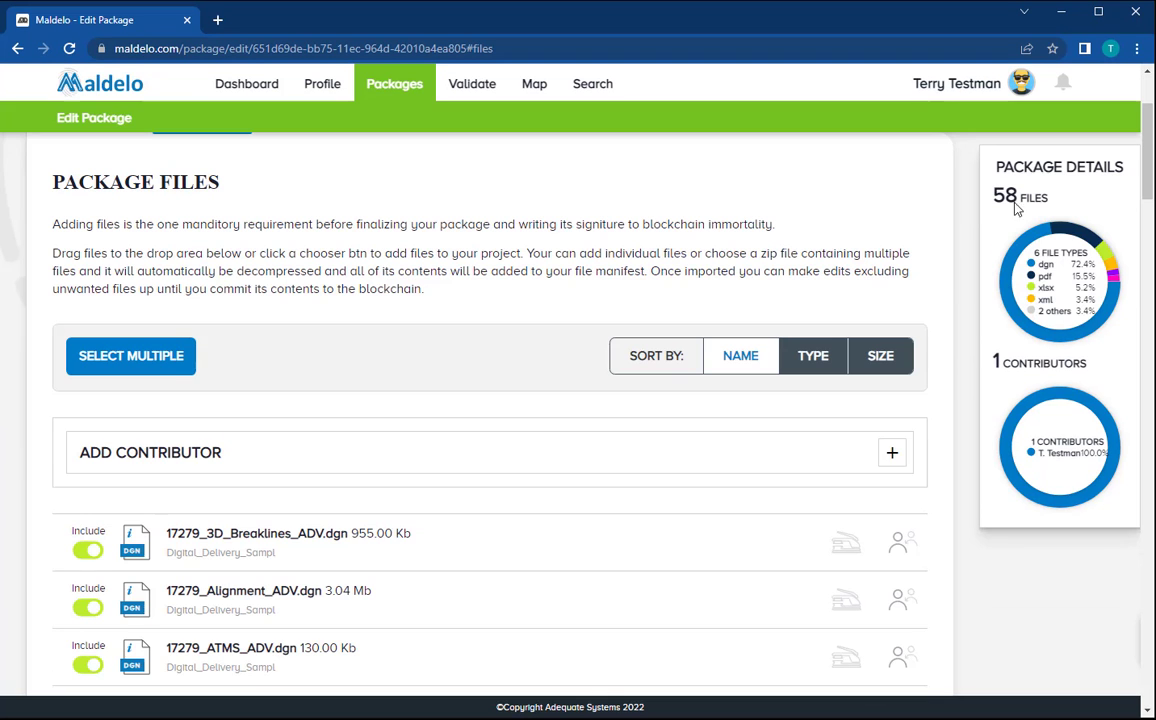
{"action": "left_click", "coordinate": [892, 455]}
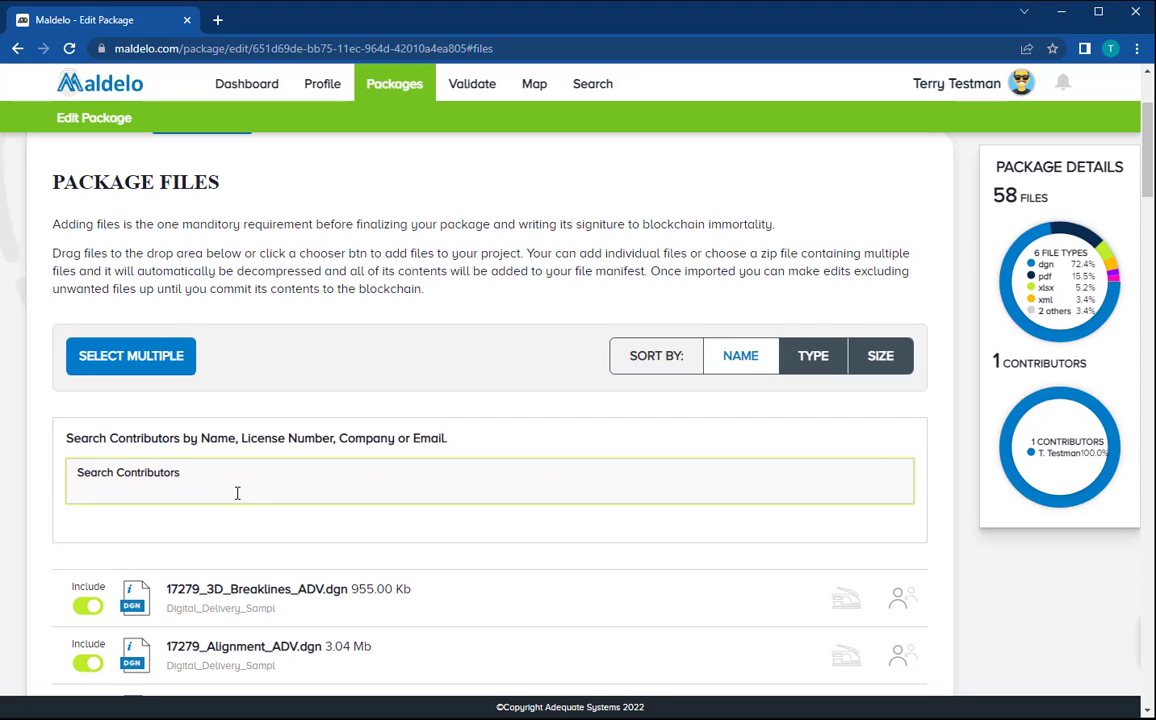
{"action": "type", "text": "Jim"}
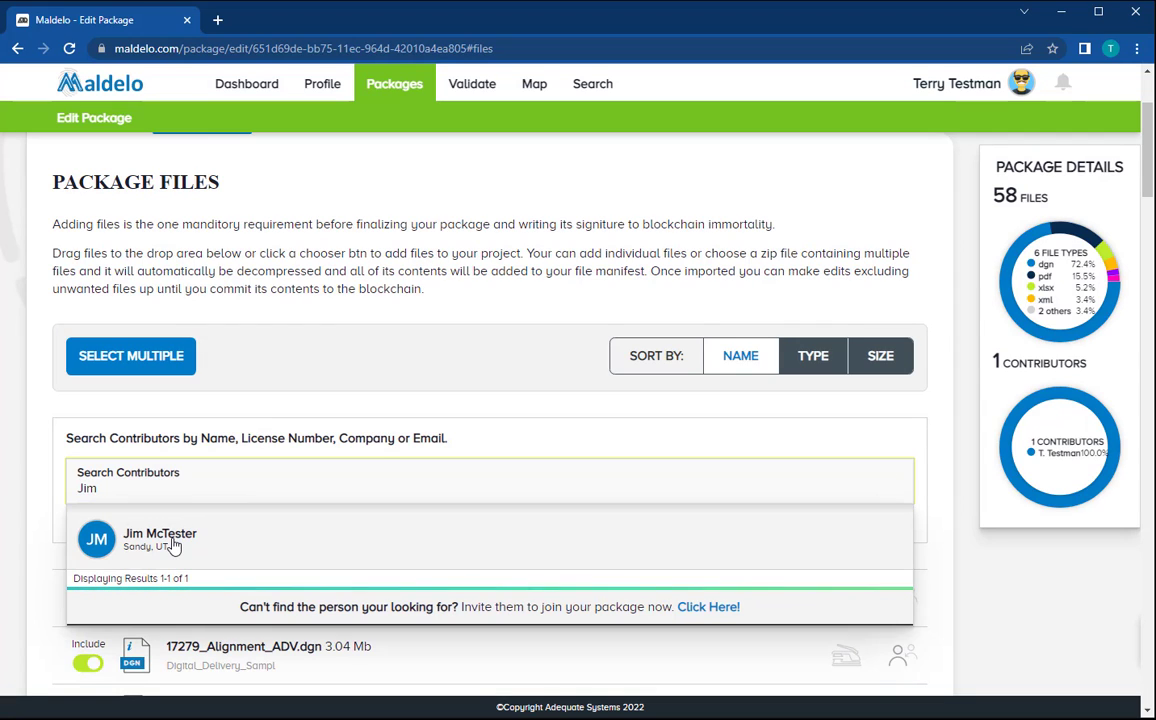
{"action": "left_click", "coordinate": [185, 544]}
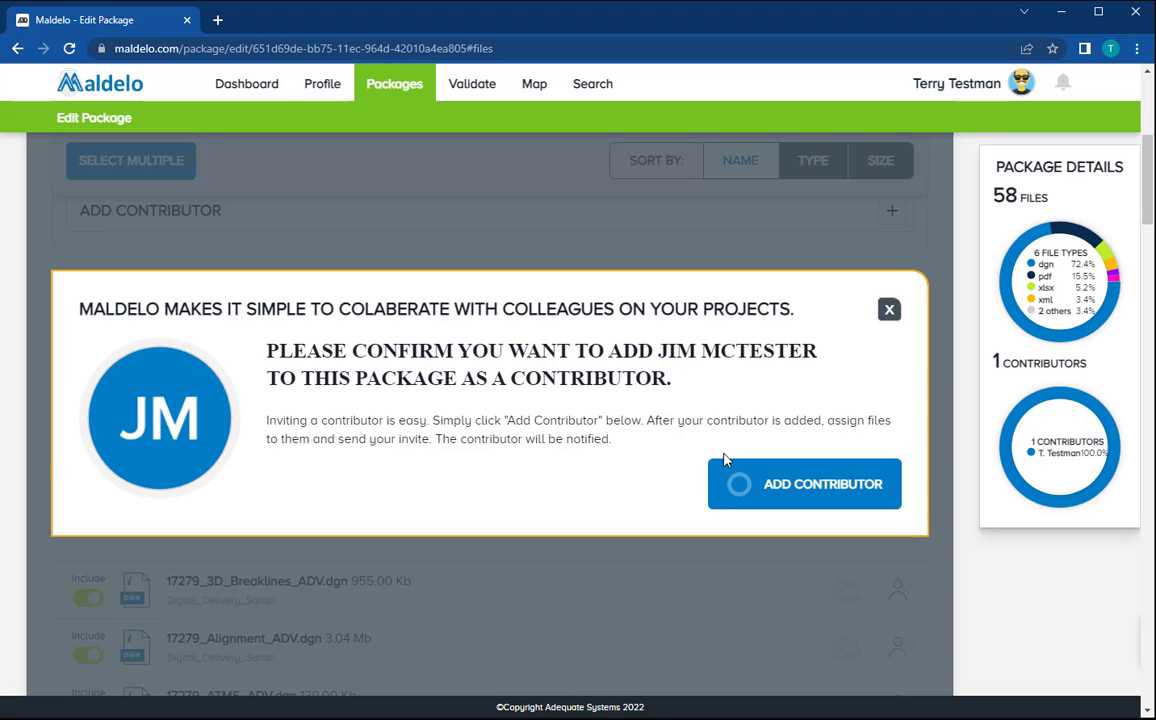
{"action": "left_click", "coordinate": [792, 483]}
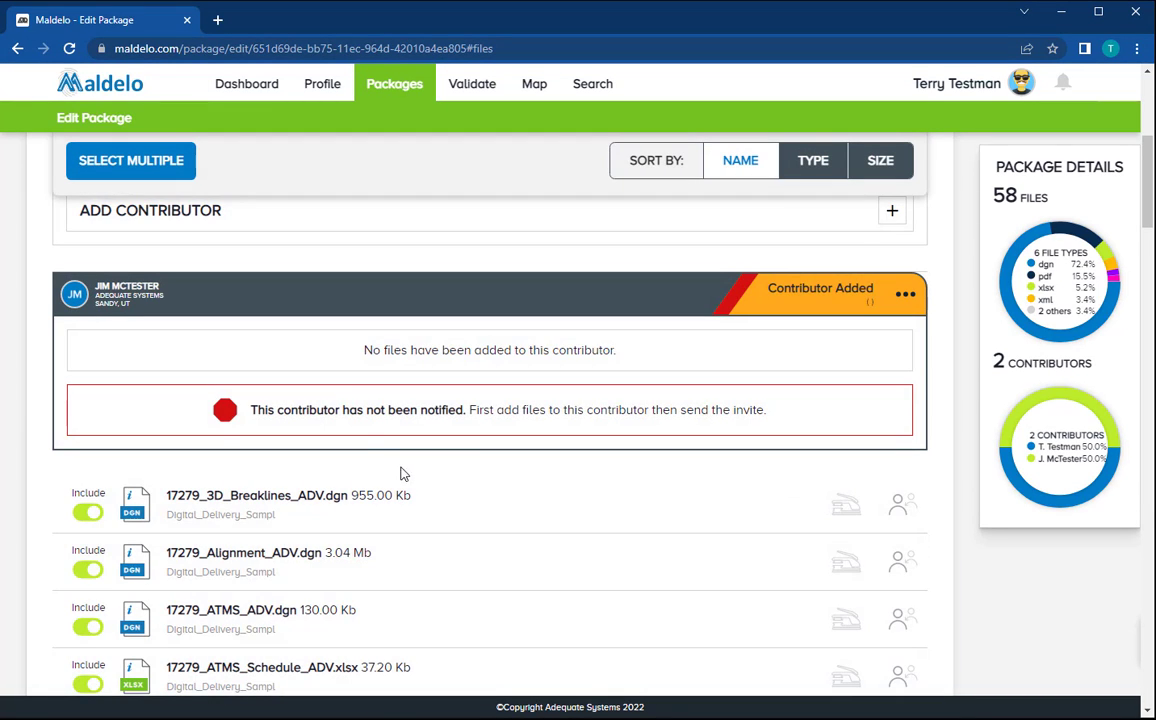
Assign the file 17279_3D_Breaklines_ADV.dgn to the added contributor.
{"action": "scroll", "coordinate": [372, 310], "scroll_direction": "down", "scroll_amount": 2}
{"action": "scroll", "coordinate": [388, 258], "scroll_direction": "up", "scroll_amount": 2}
{"action": "scroll", "coordinate": [715, 353], "scroll_direction": "down", "scroll_amount": 1}
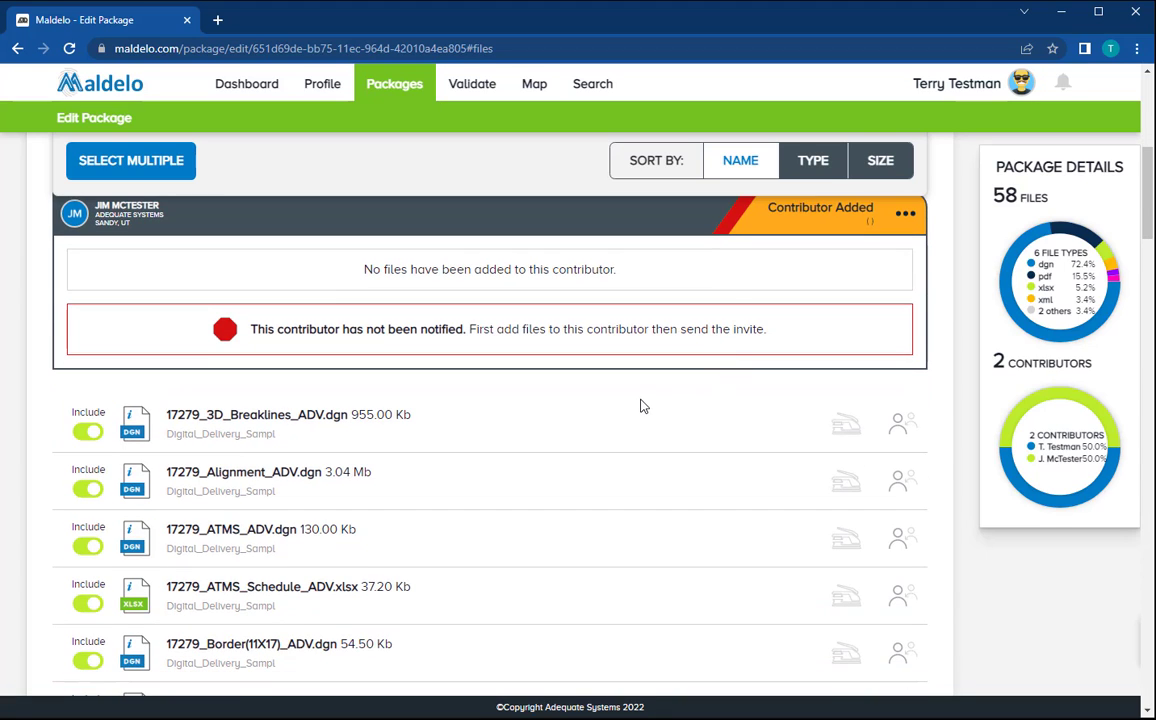
{"action": "mouse_move", "coordinate": [891, 421]}
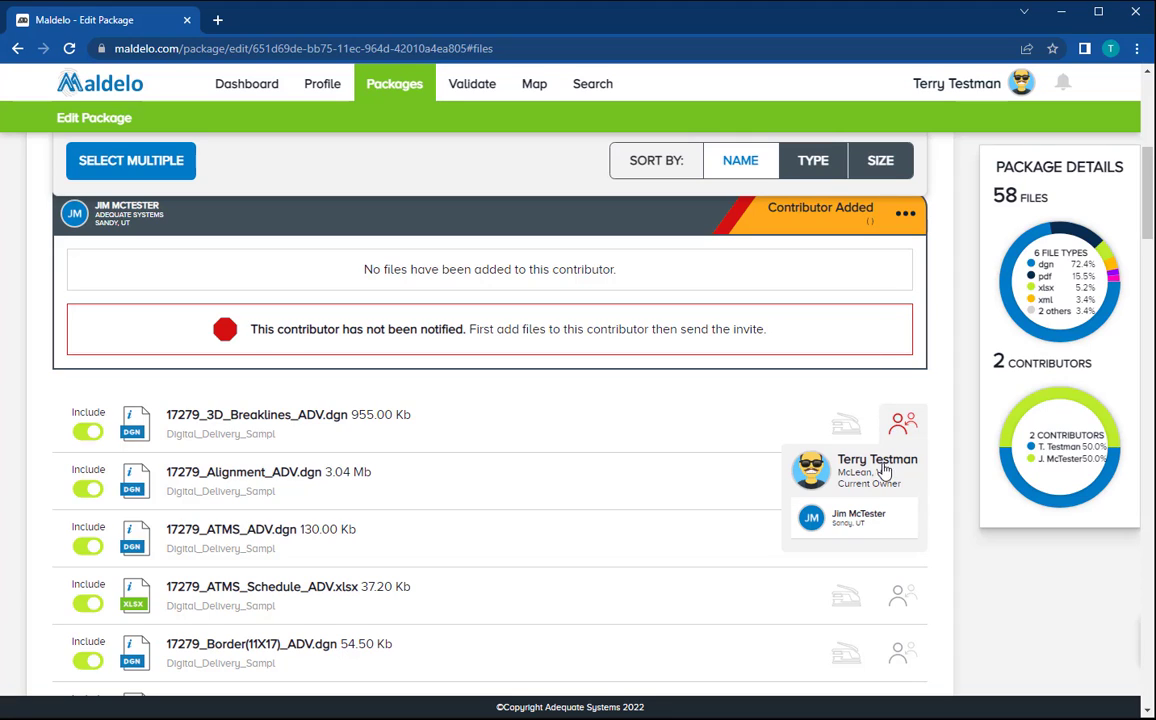
{"action": "left_click", "coordinate": [850, 526]}
Assign the file 17279_Certification Memo.pdf to the added contributor.
{"action": "scroll", "coordinate": [717, 506], "scroll_direction": "down", "scroll_amount": 4}
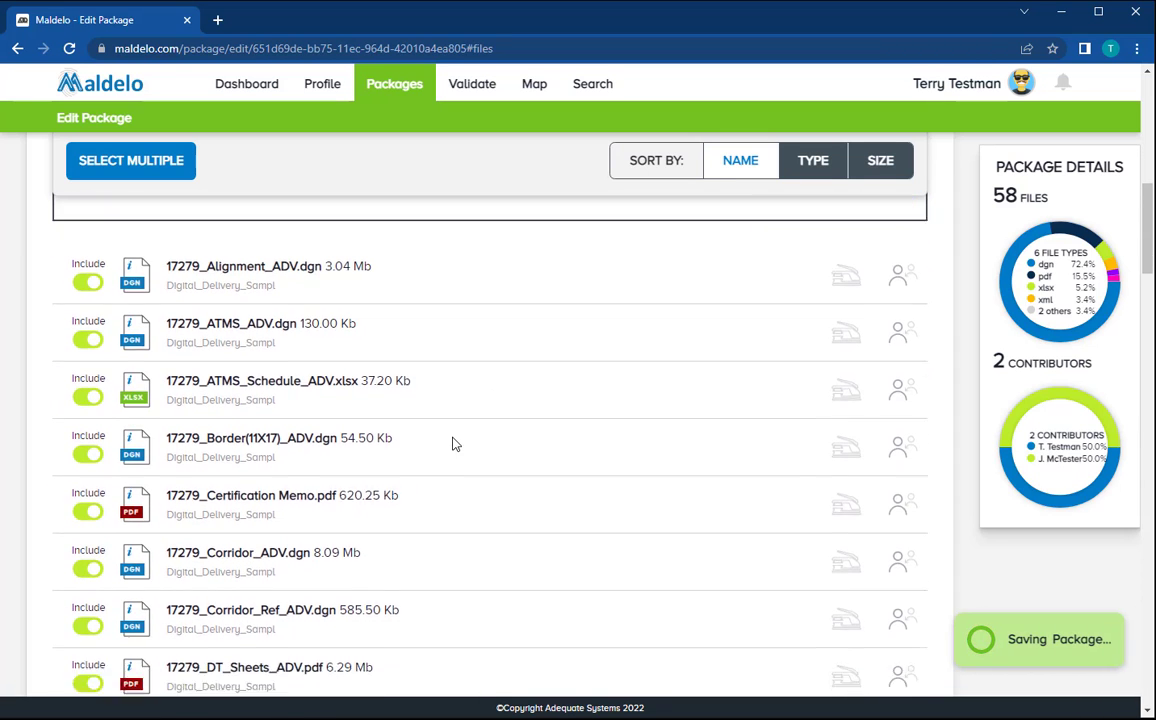
{"action": "left_click", "coordinate": [899, 450]}
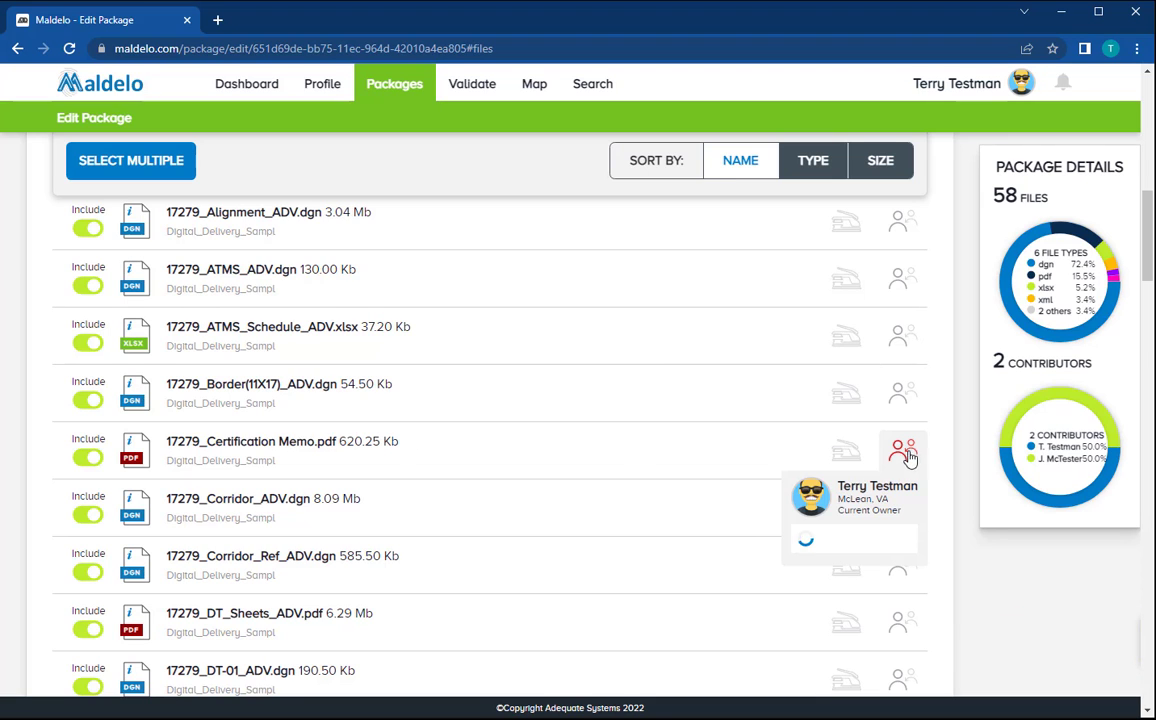
{"action": "left_click", "coordinate": [879, 547]}
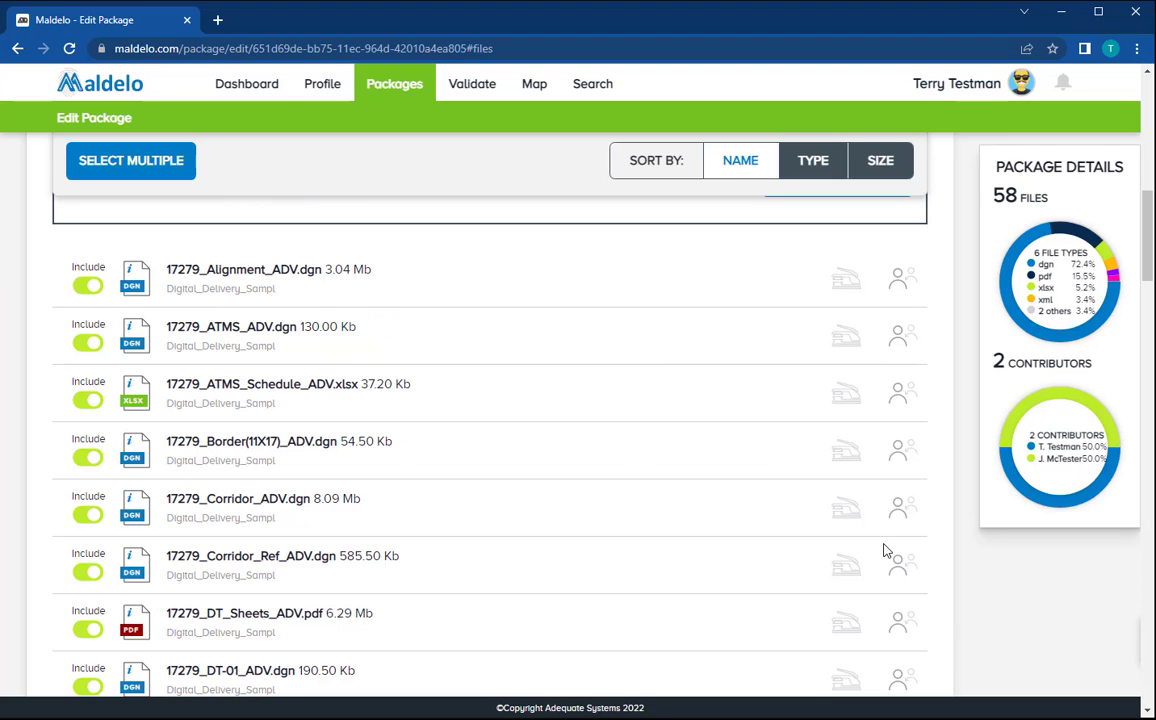
{"action": "scroll", "coordinate": [699, 545], "scroll_direction": "up", "scroll_amount": 3}
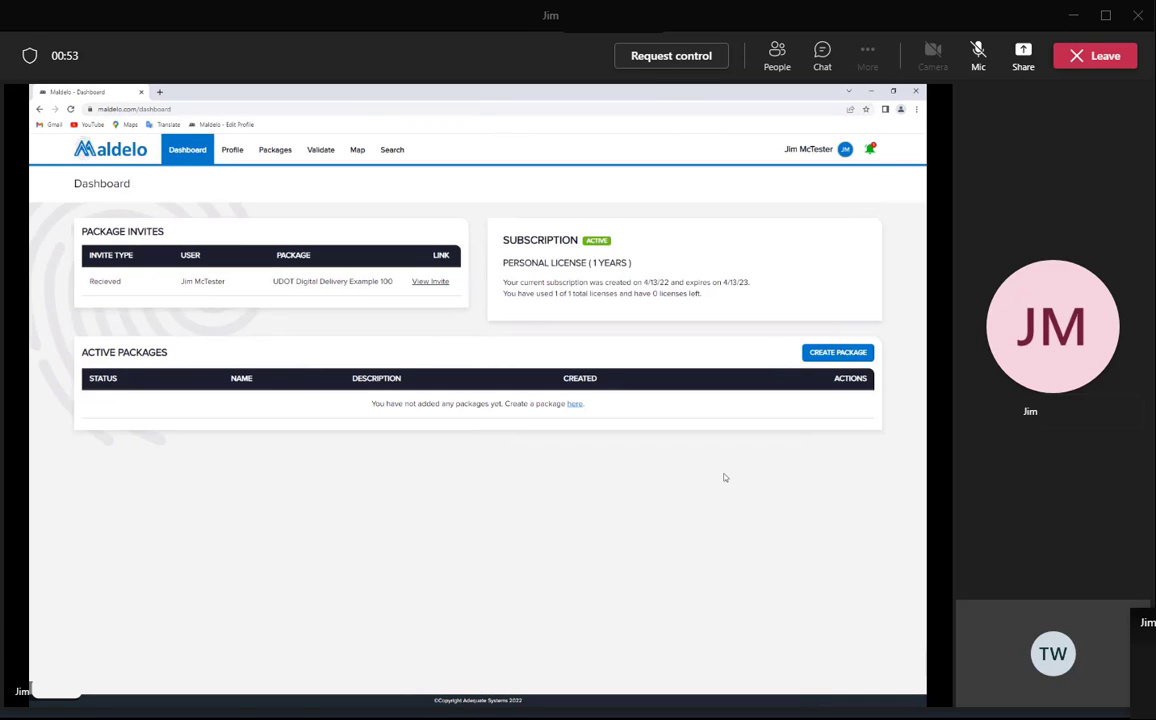
In the contributor's shared Maldelo session, view the notified invite to "UDOT Digital Delivery Example 100" and accept it.
{"action": "left_click", "coordinate": [869, 150]}
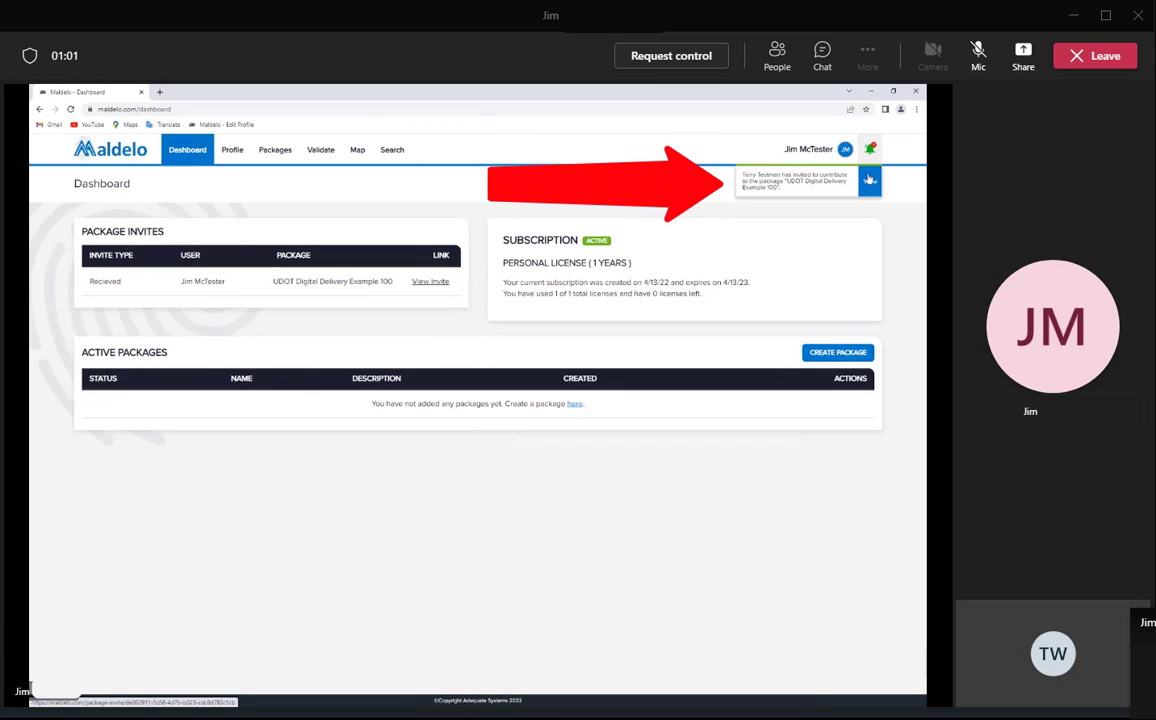
{"action": "left_click", "coordinate": [868, 184]}
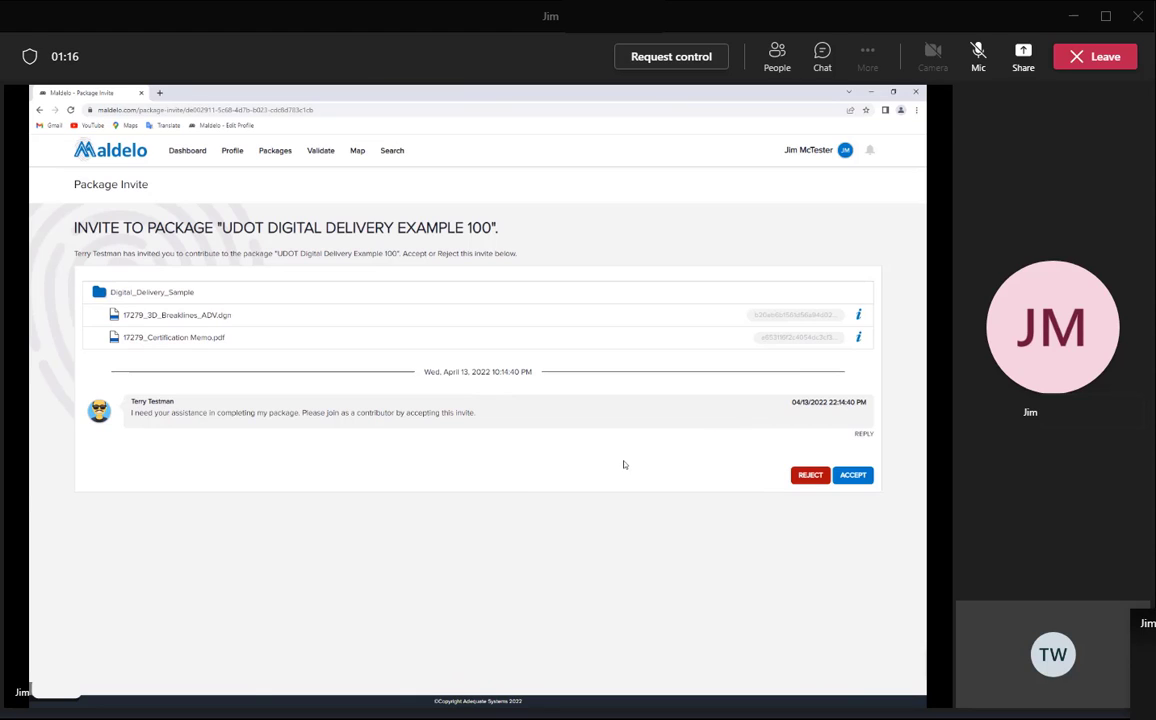
{"action": "left_click", "coordinate": [853, 476]}
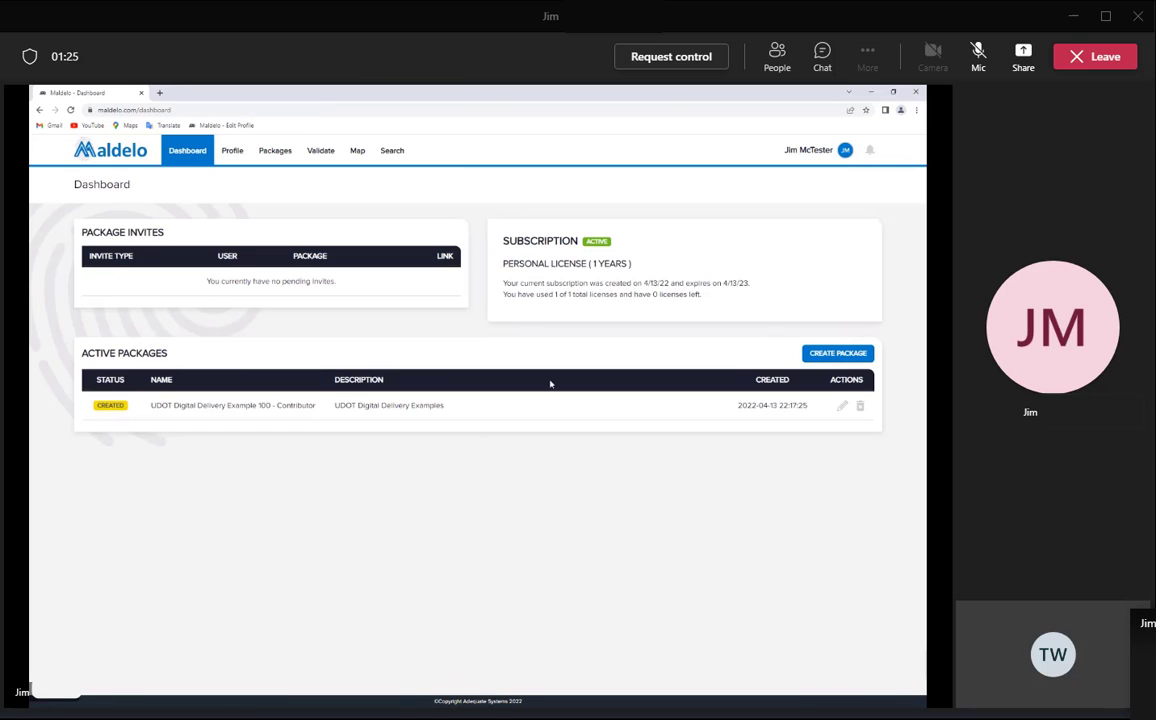
Open the contributor package's files for editing and set 17279_3D_Breaklines_ADV.dgn as stamped.
{"action": "left_click", "coordinate": [840, 409]}
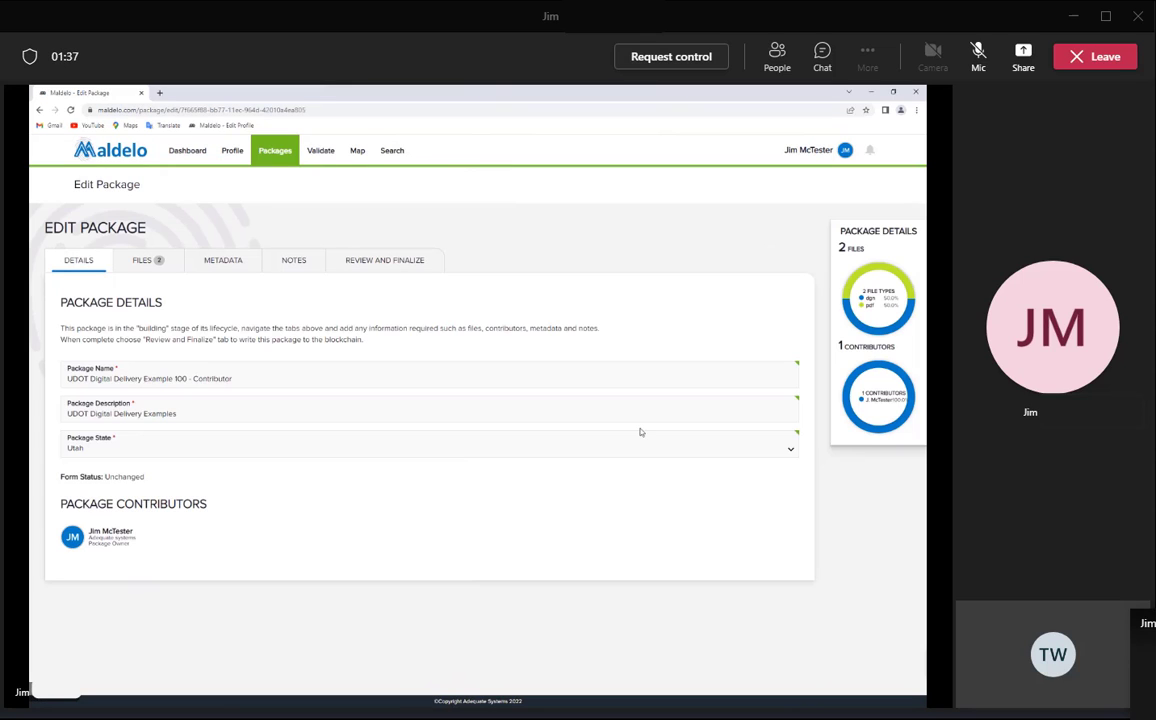
{"action": "left_click", "coordinate": [131, 268]}
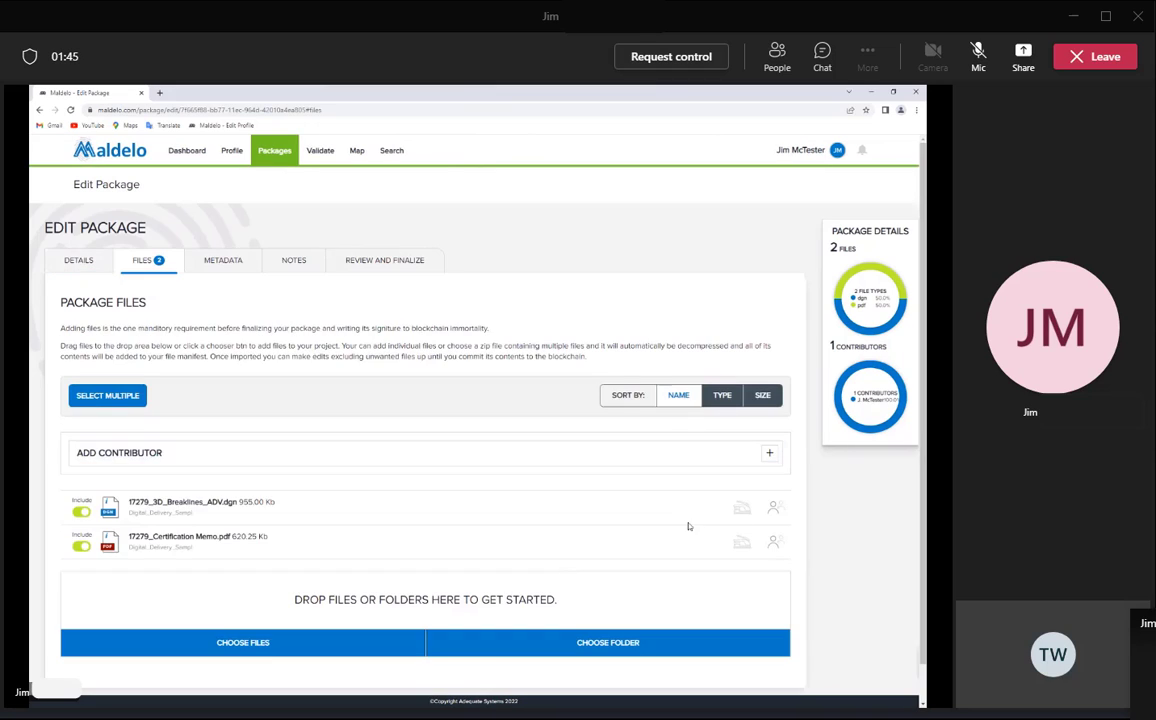
{"action": "left_click", "coordinate": [740, 508]}
Add a custom property named Subconsultant with the value Adequate Systems to the contributor package's metadata.
{"action": "scroll", "coordinate": [485, 590], "scroll_direction": "down", "scroll_amount": 1}
{"action": "scroll", "coordinate": [471, 578], "scroll_direction": "up", "scroll_amount": 1}
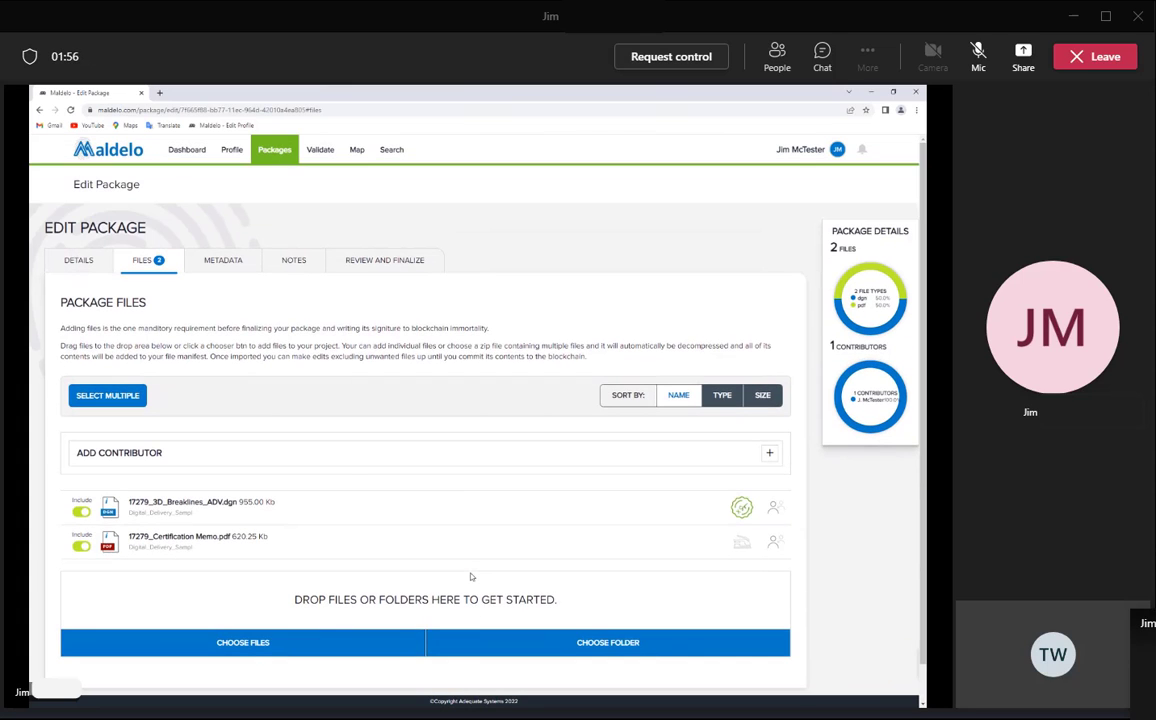
{"action": "left_click", "coordinate": [221, 262]}
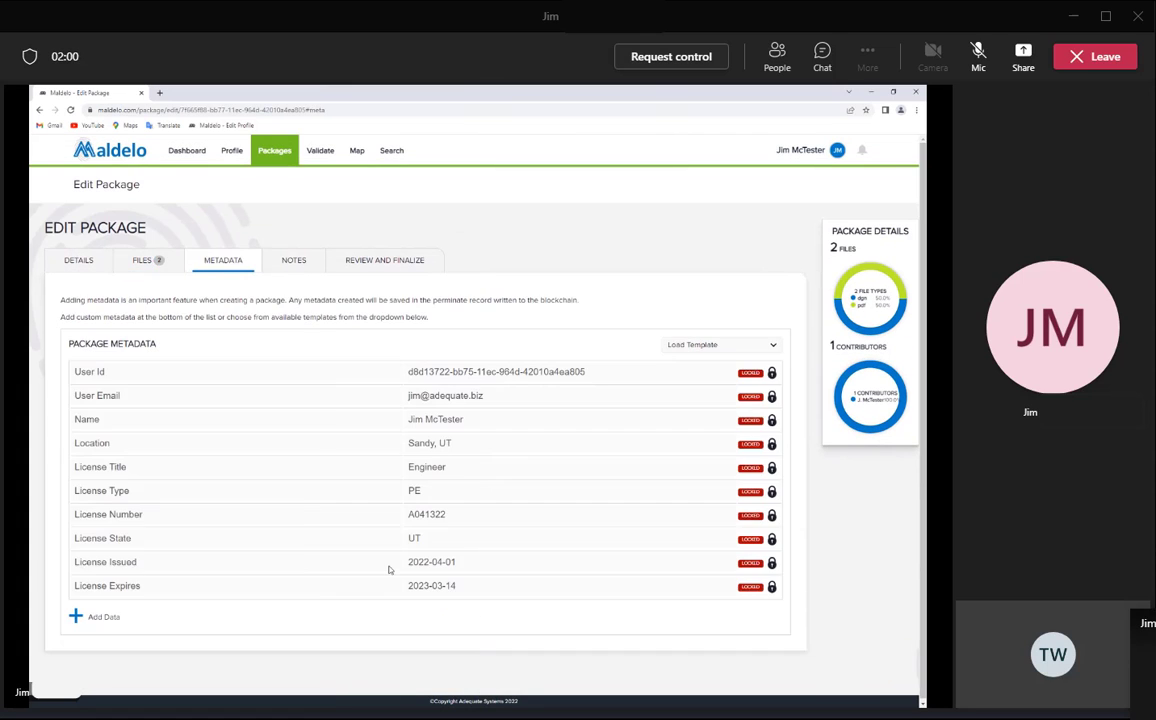
{"action": "left_click", "coordinate": [76, 616]}
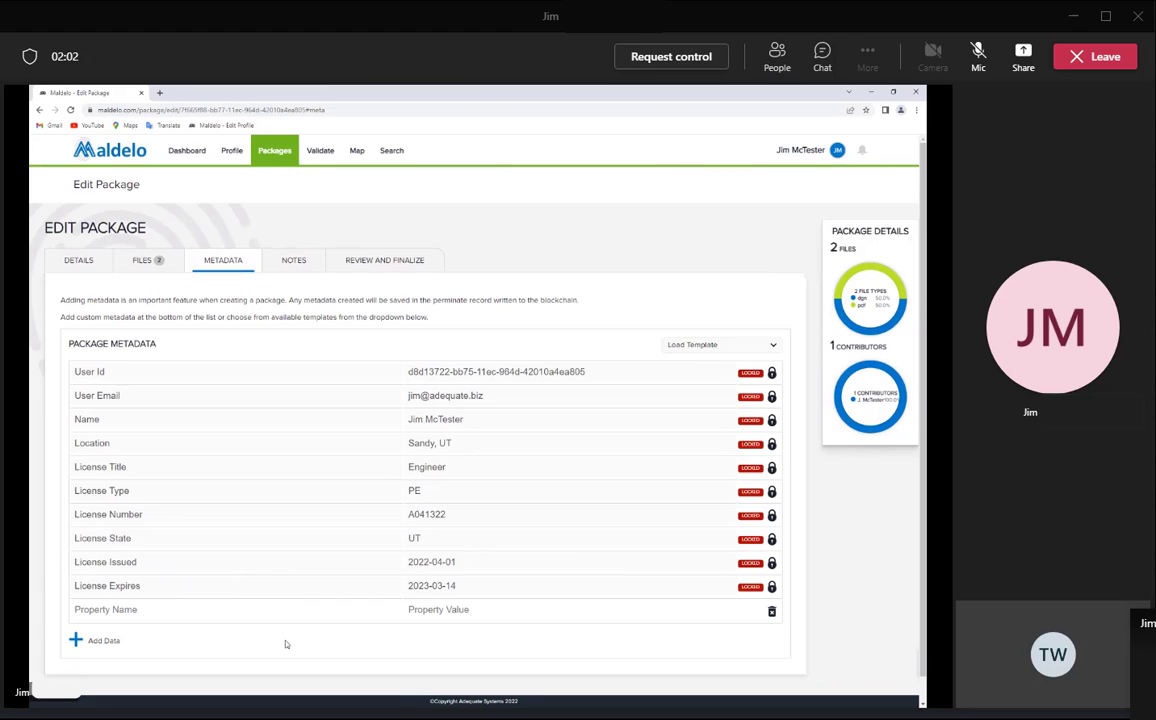
{"action": "left_click", "coordinate": [143, 612]}
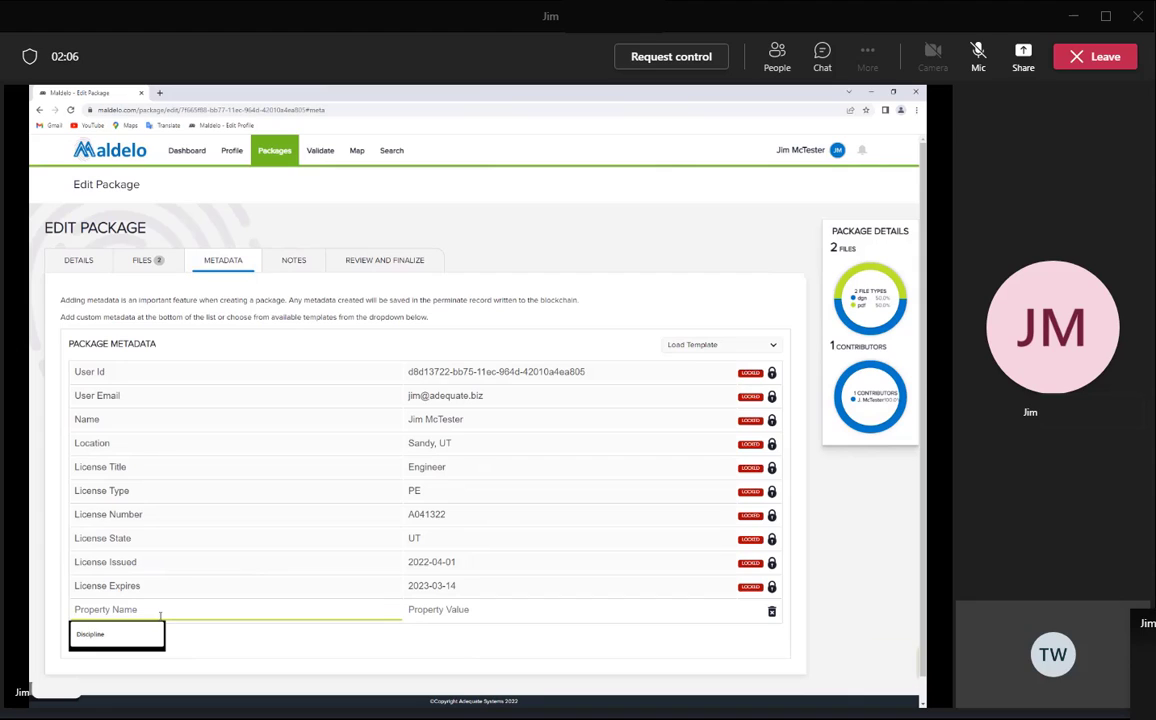
{"action": "type", "text": "Subconsultant"}
{"action": "key", "text": "Tab"}
{"action": "type", "text": "Adequate Systems"}
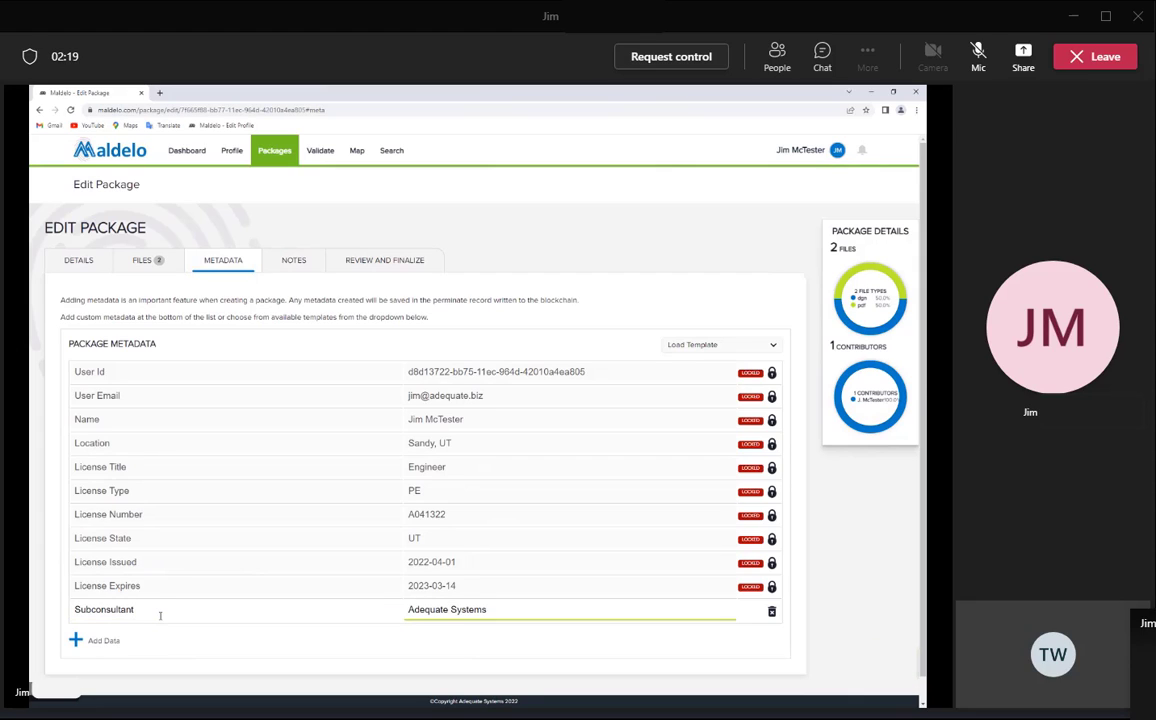
Save the package note "Adequate portion is completed." in the contributor package.
{"action": "scroll", "coordinate": [537, 650], "scroll_direction": "down", "scroll_amount": 1}
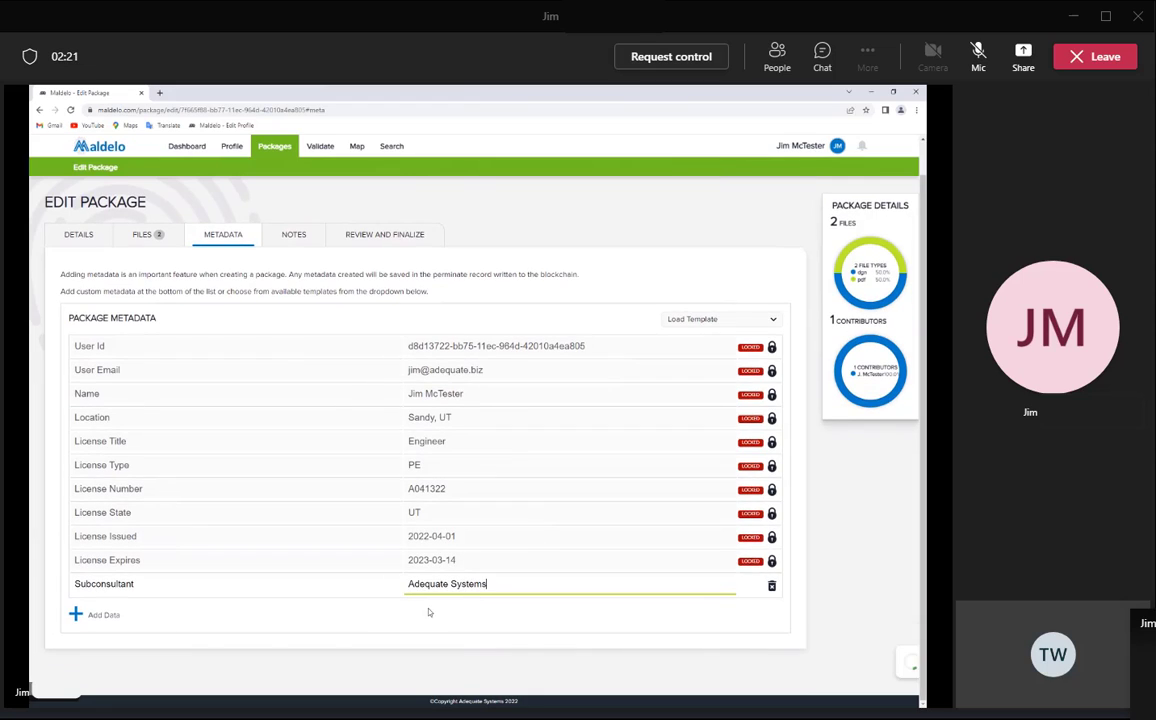
{"action": "left_click", "coordinate": [290, 238]}
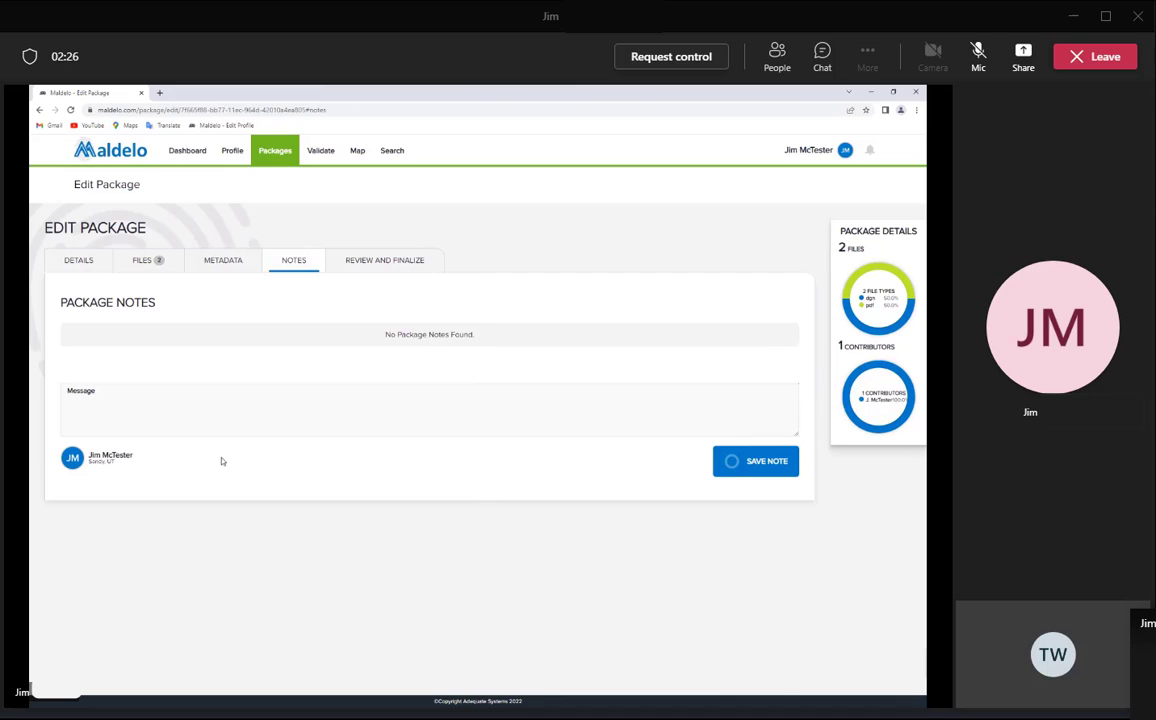
{"action": "left_click", "coordinate": [176, 408]}
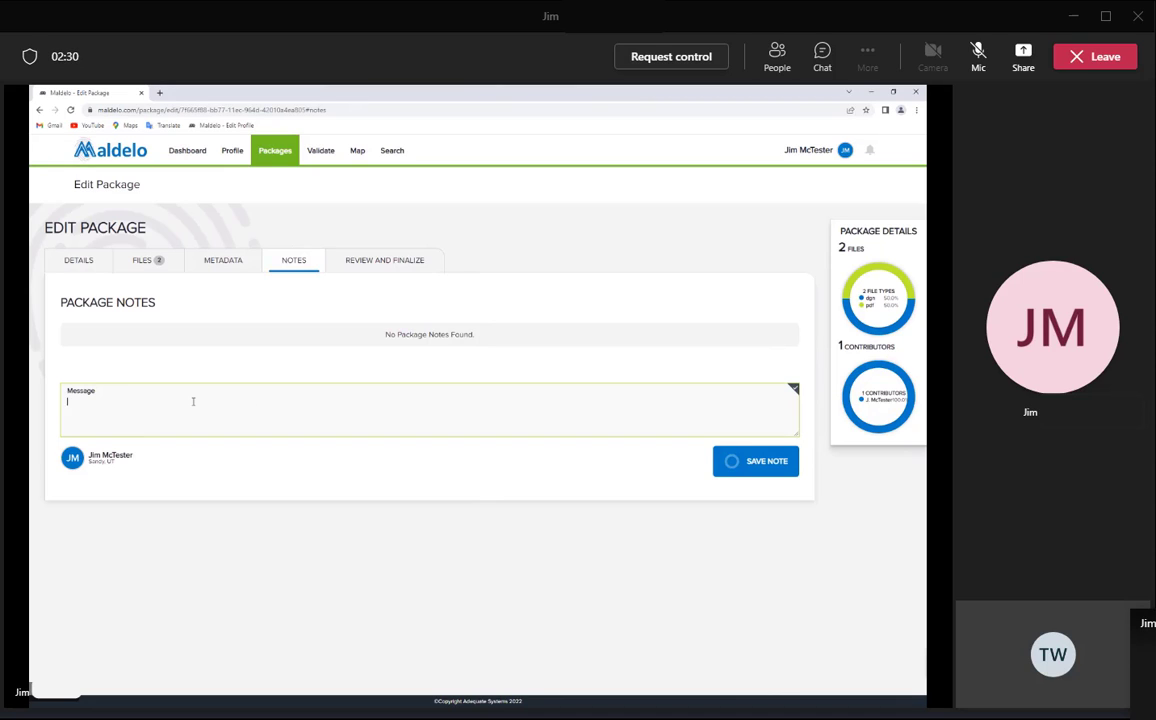
{"action": "type", "text": "Adequate portion is completed."}
{"action": "left_click", "coordinate": [748, 469]}
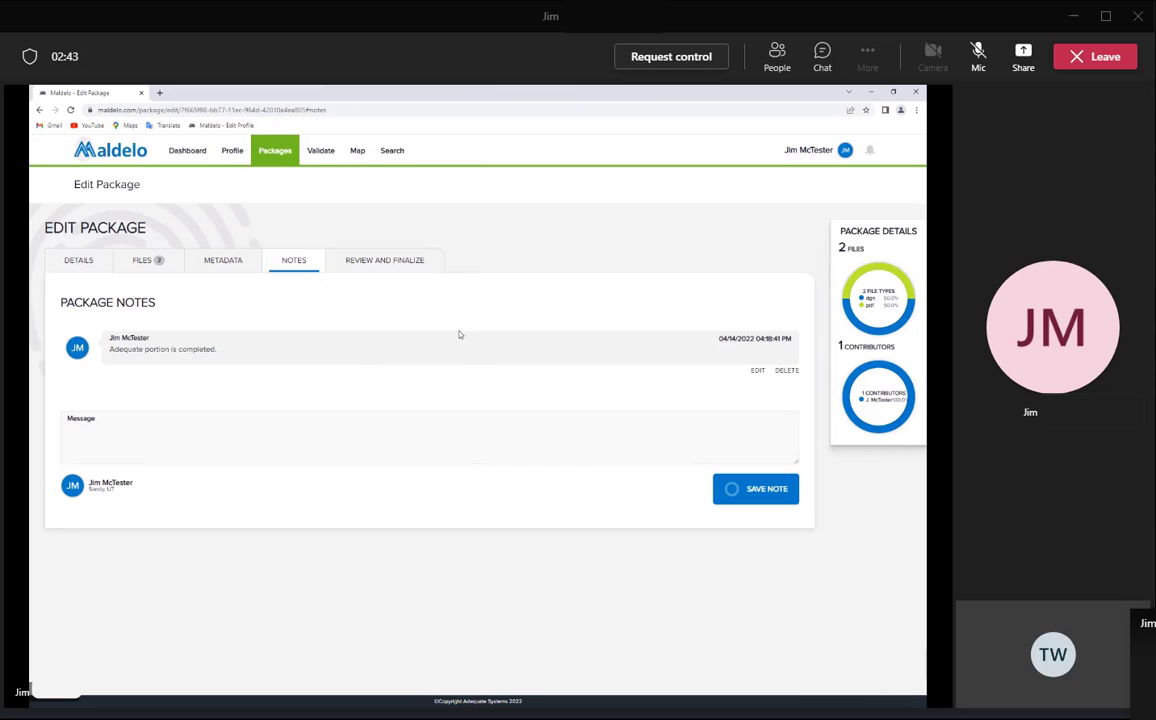
In the contributor package's final review, sign to validate the files and write the package to the blockchain.
{"action": "left_click", "coordinate": [389, 261]}
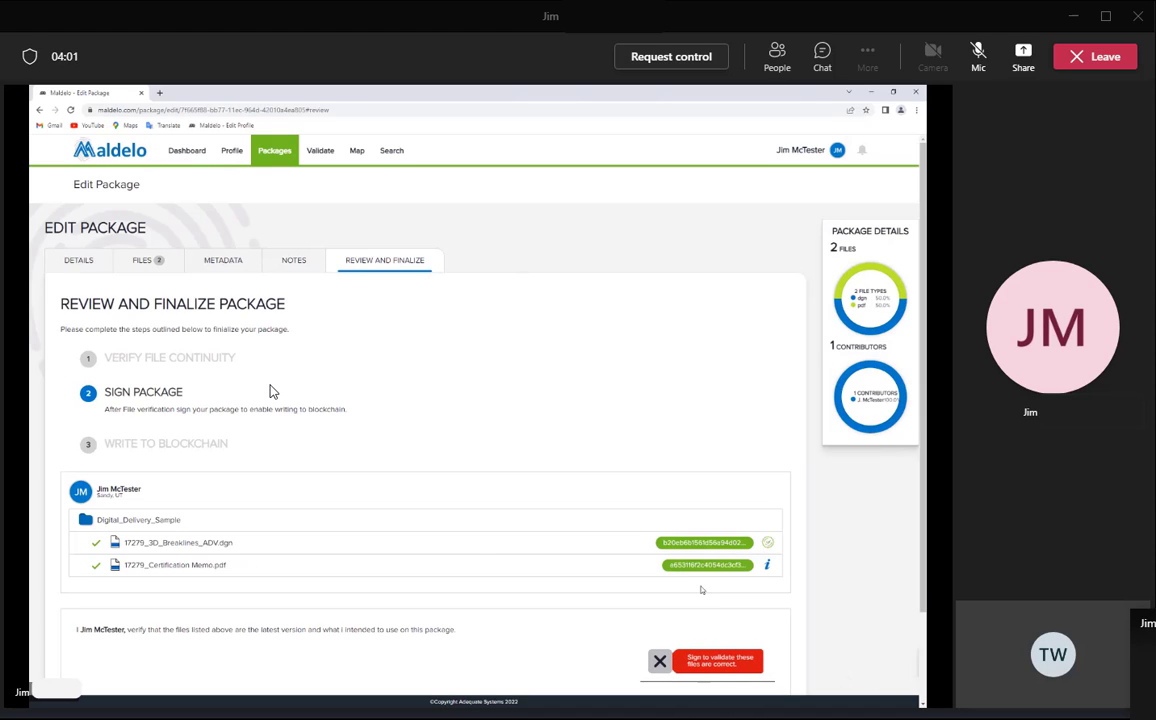
{"action": "left_click", "coordinate": [659, 662]}
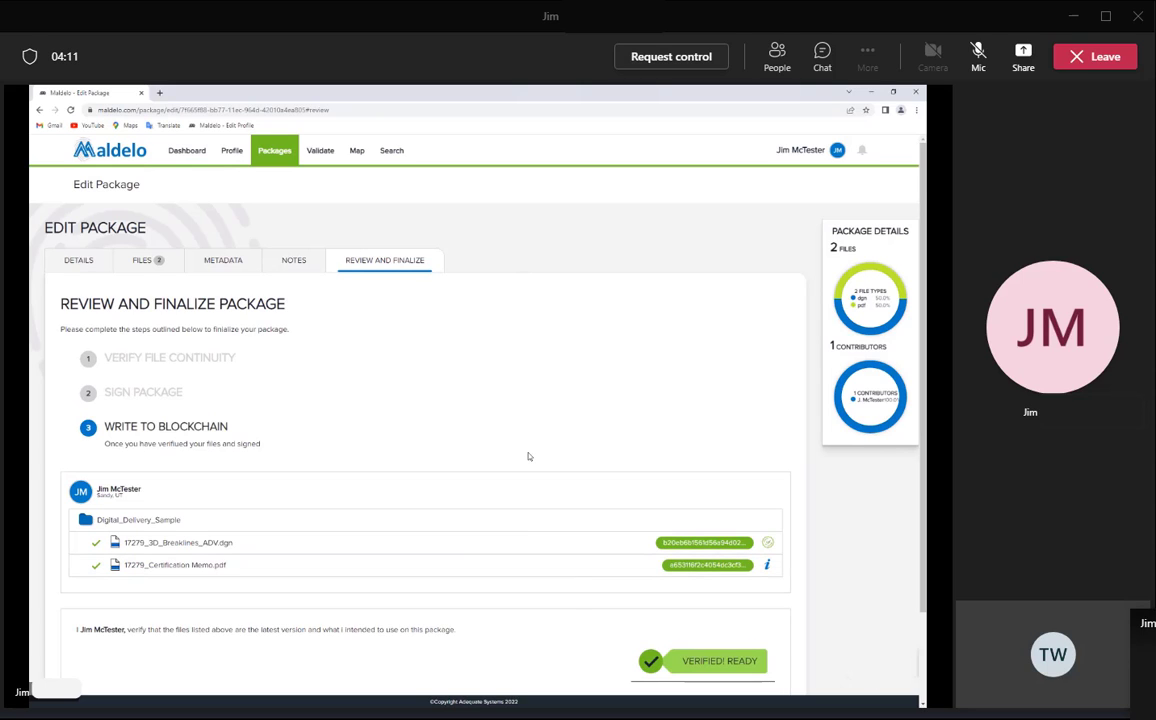
{"action": "scroll", "coordinate": [529, 456], "scroll_direction": "down", "scroll_amount": 2}
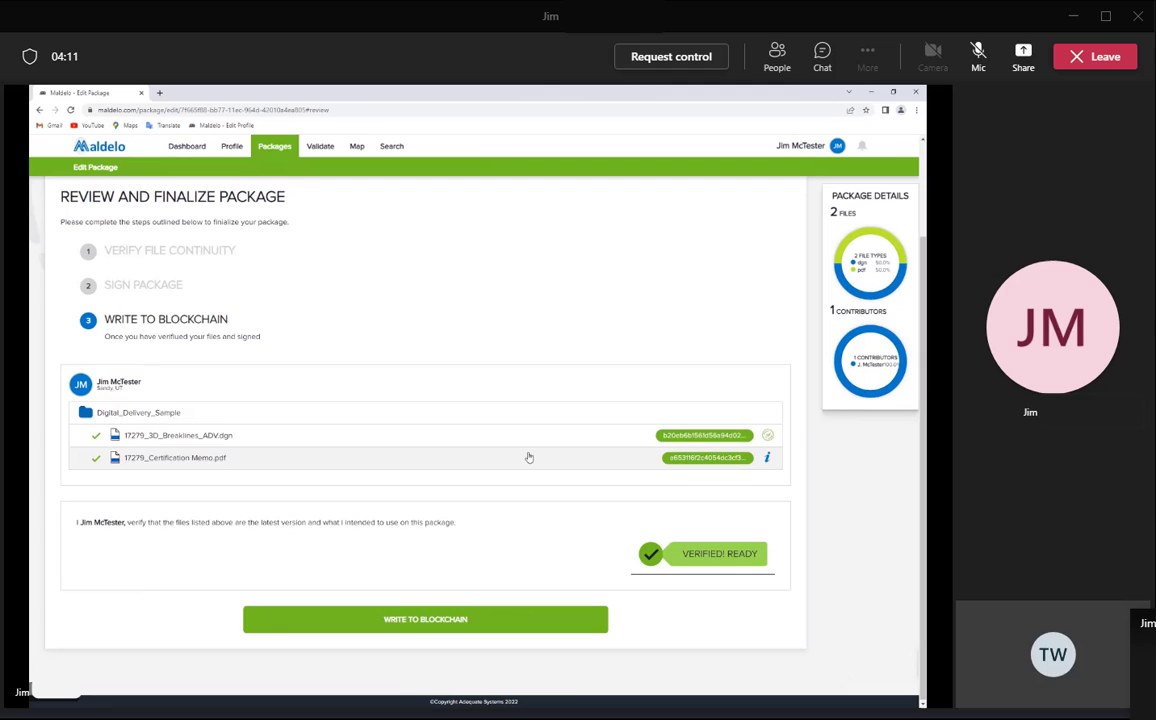
{"action": "left_click", "coordinate": [454, 622]}
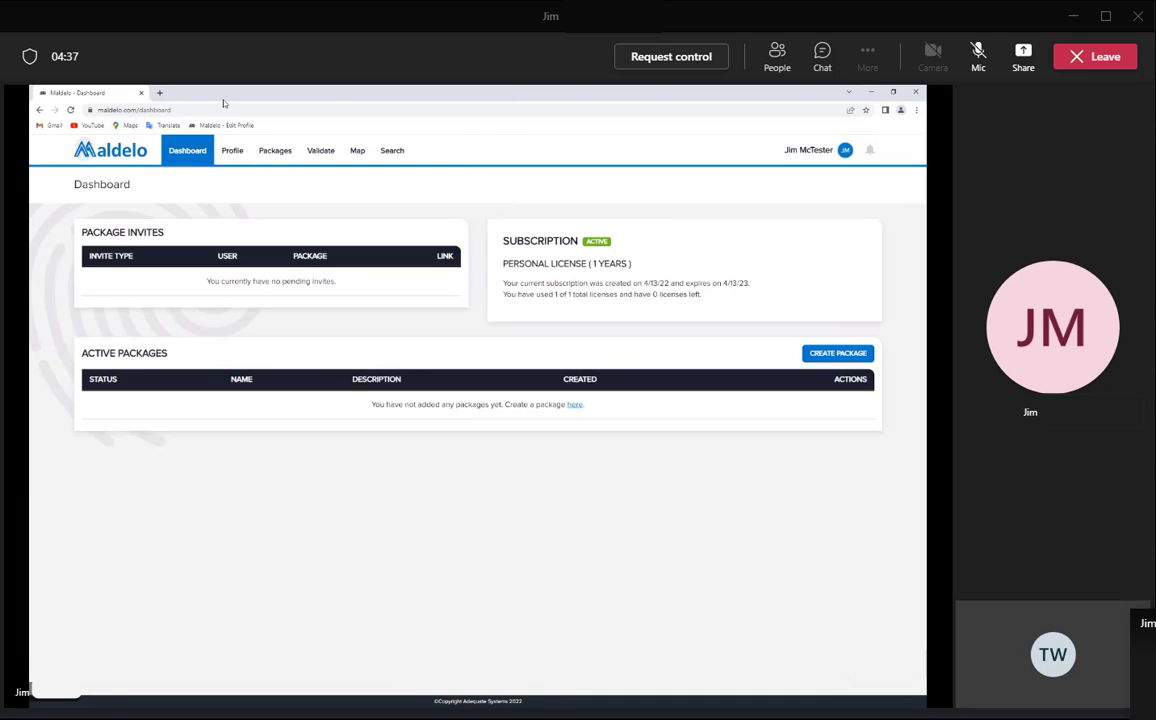
{"action": "left_click", "coordinate": [275, 151]}
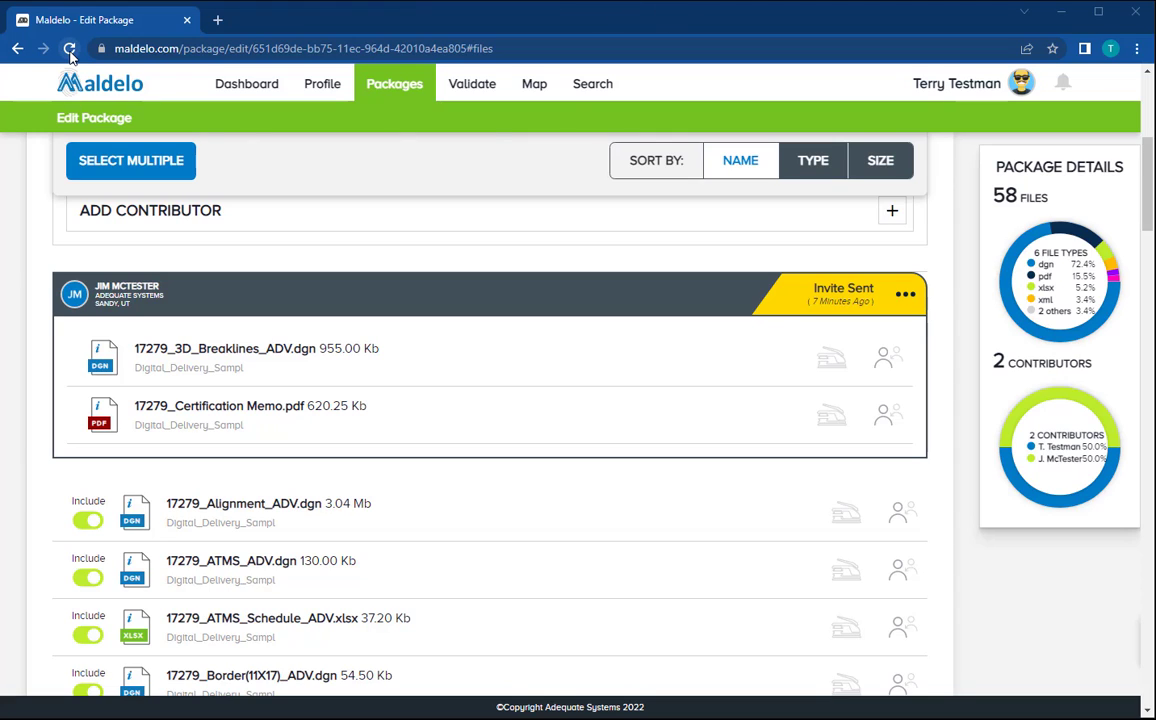
In the package owner's Maldelo session, refresh the main package's files and check the contributor's signing status.
{"action": "left_click", "coordinate": [78, 80]}
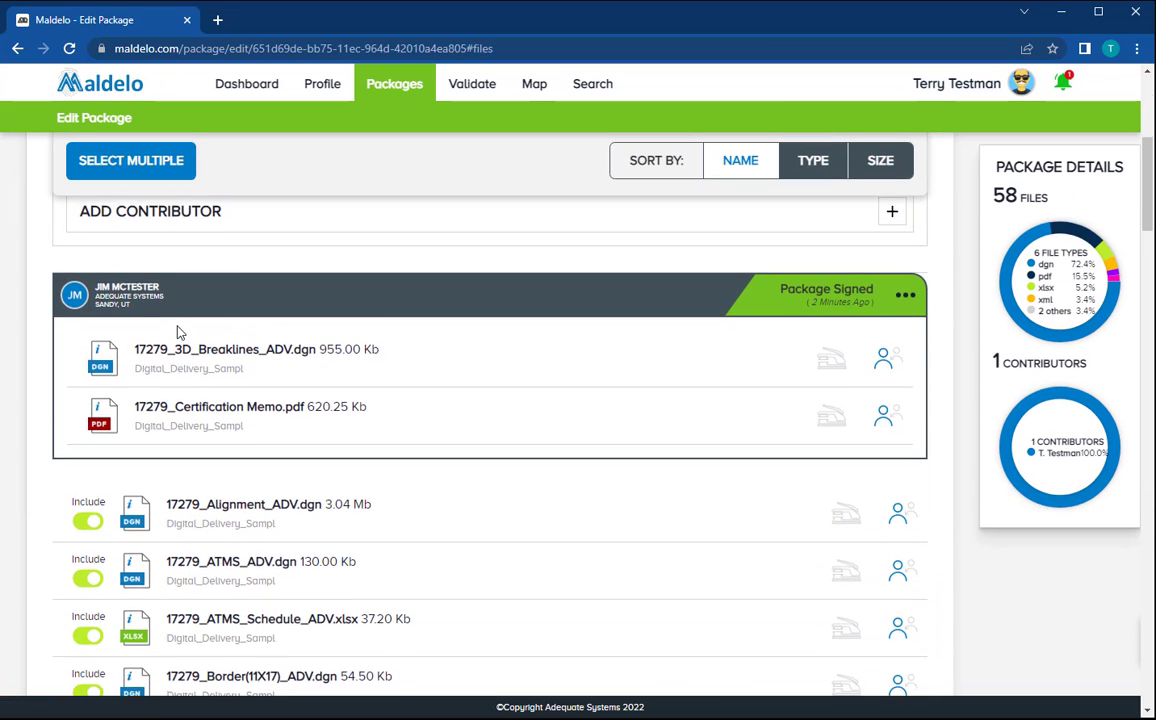
{"action": "scroll", "coordinate": [179, 330], "scroll_direction": "up", "scroll_amount": 4}
{"action": "scroll", "coordinate": [201, 330], "scroll_direction": "down", "scroll_amount": 3}
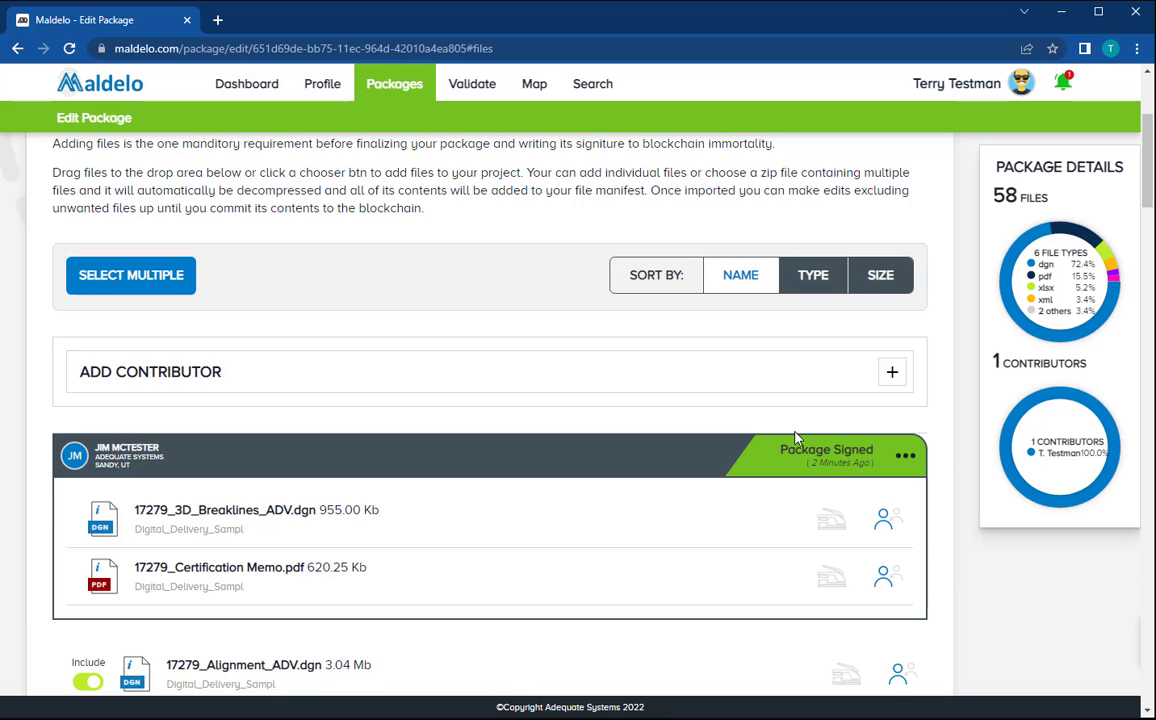
{"action": "scroll", "coordinate": [795, 442], "scroll_direction": "down", "scroll_amount": 4}
{"action": "scroll", "coordinate": [777, 449], "scroll_direction": "down", "scroll_amount": 2}
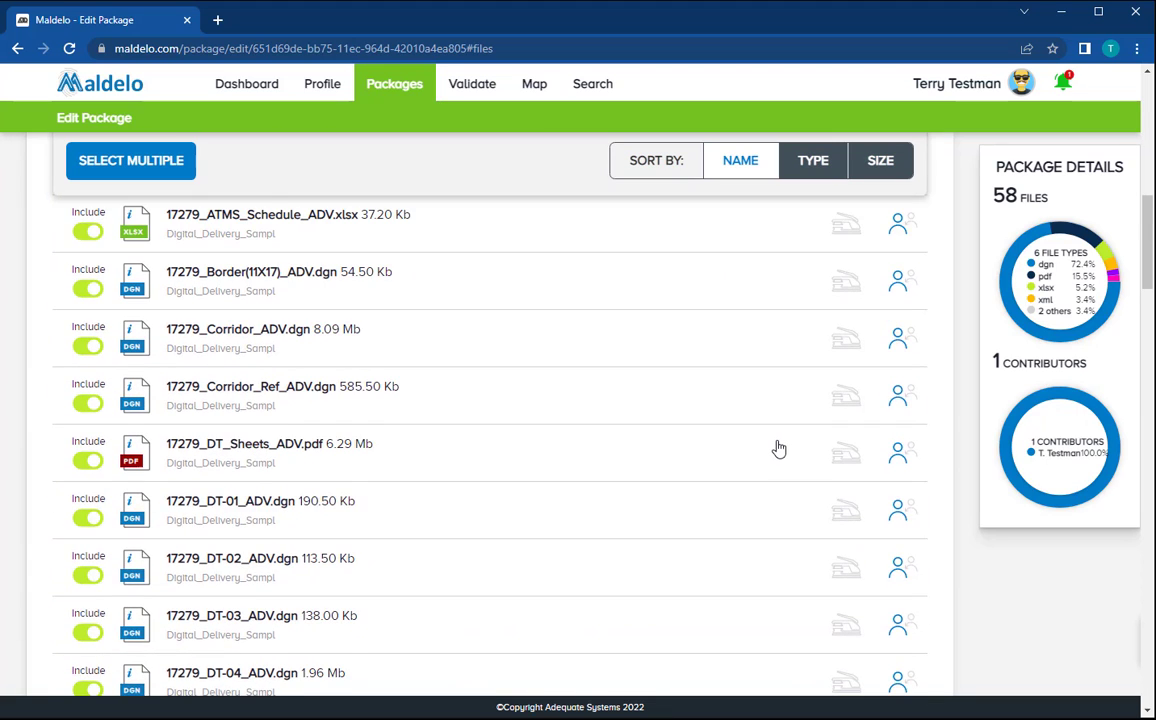
{"action": "scroll", "coordinate": [777, 449], "scroll_direction": "up", "scroll_amount": 3}
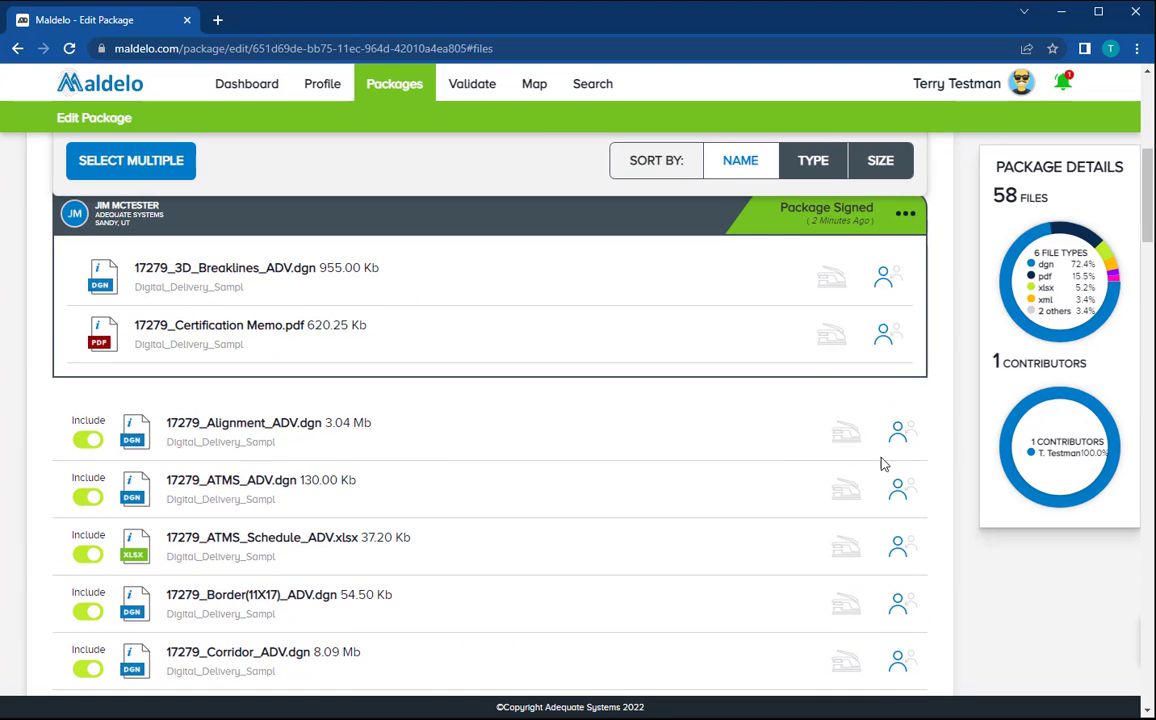
Set 17279_Alignment_ADV.dgn and 17279_Corridor_Ref_ADV.dgn as stamped files in the main package.
{"action": "left_click", "coordinate": [846, 447]}
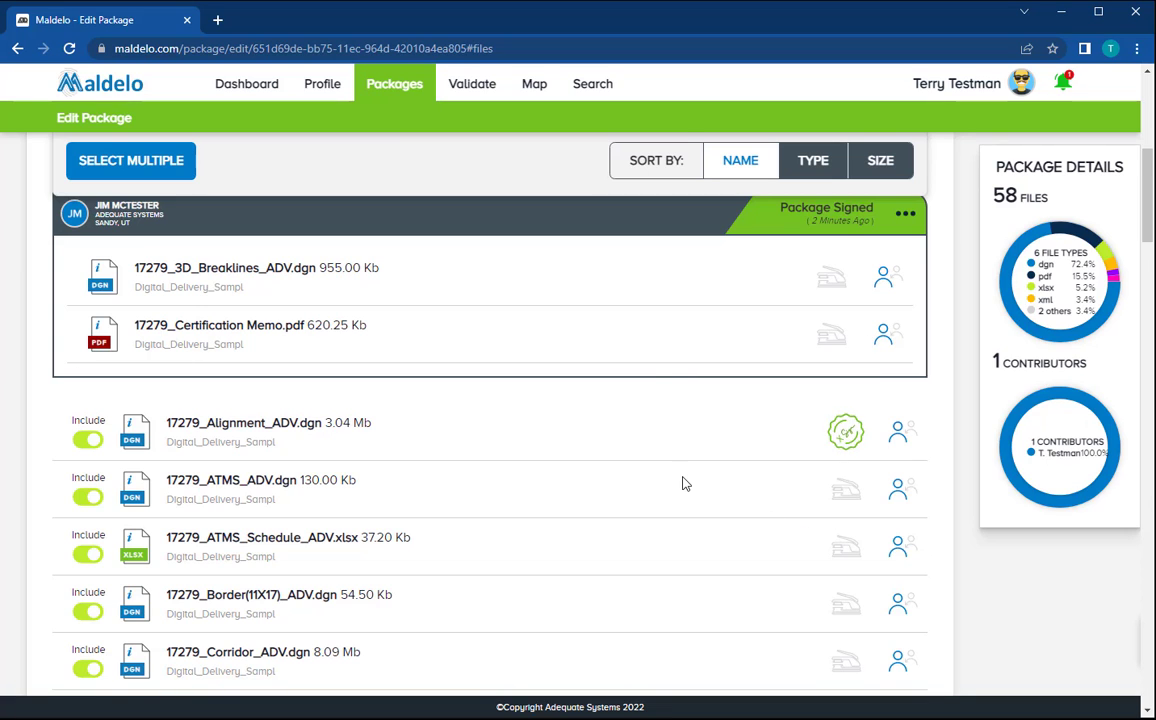
{"action": "scroll", "coordinate": [673, 467], "scroll_direction": "down", "scroll_amount": 2}
{"action": "scroll", "coordinate": [673, 467], "scroll_direction": "down", "scroll_amount": 1}
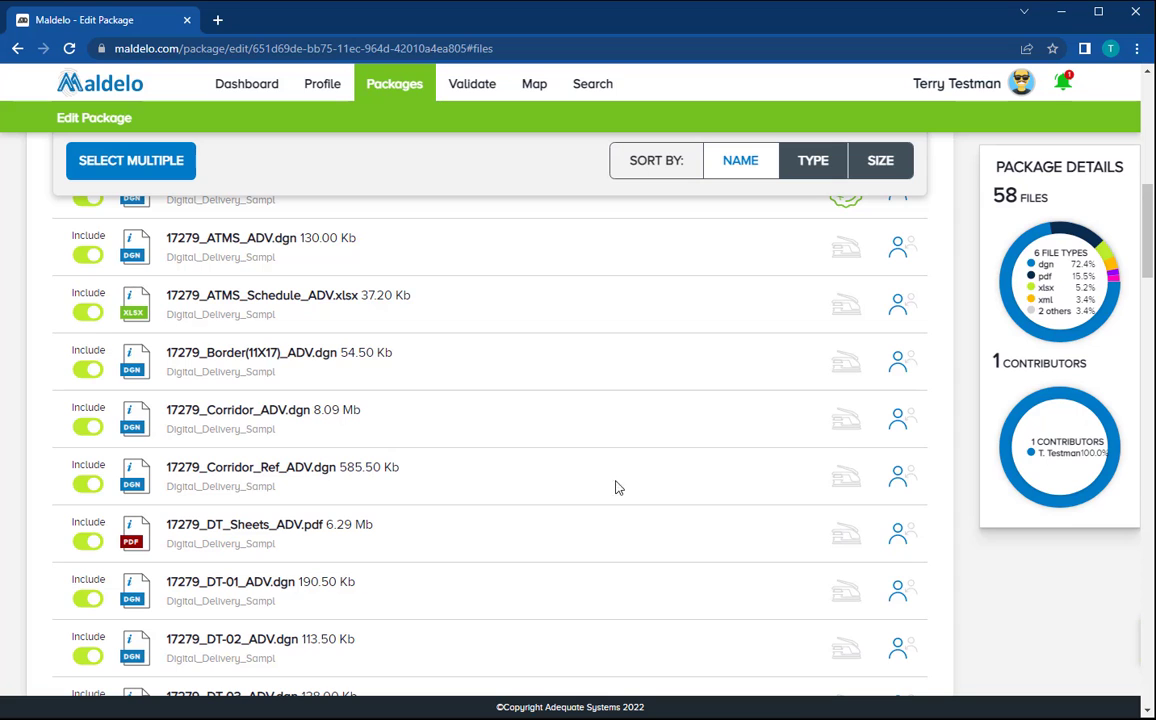
{"action": "left_click", "coordinate": [850, 485]}
{"action": "scroll", "coordinate": [599, 495], "scroll_direction": "down", "scroll_amount": 5}
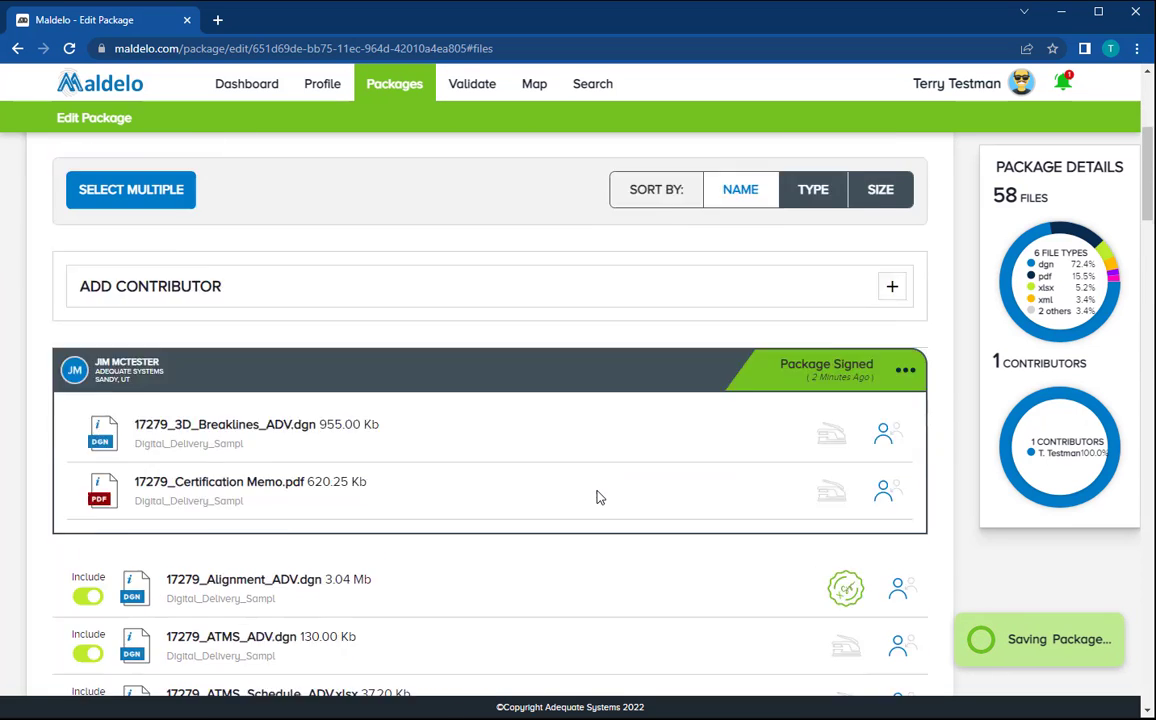
Exclude README_RD_Sample.docx from the package and check it in the excluded files list.
{"action": "scroll", "coordinate": [599, 497], "scroll_direction": "down", "scroll_amount": 15}
{"action": "scroll", "coordinate": [599, 497], "scroll_direction": "down", "scroll_amount": 10}
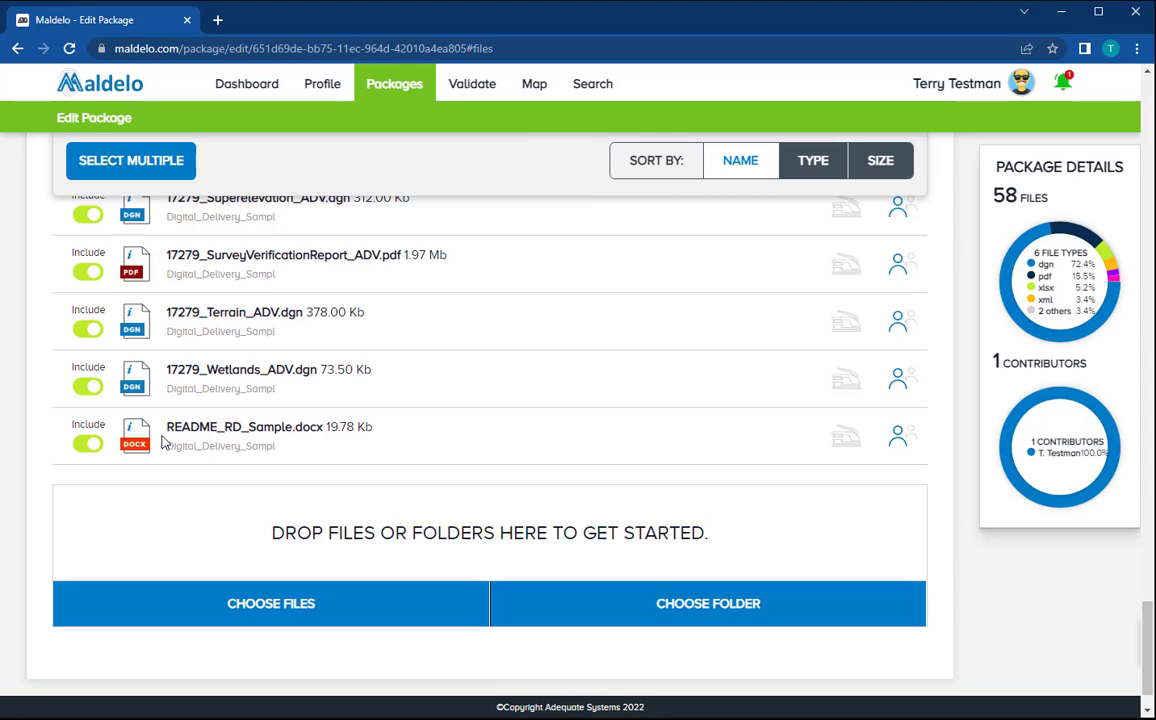
{"action": "left_click", "coordinate": [88, 444]}
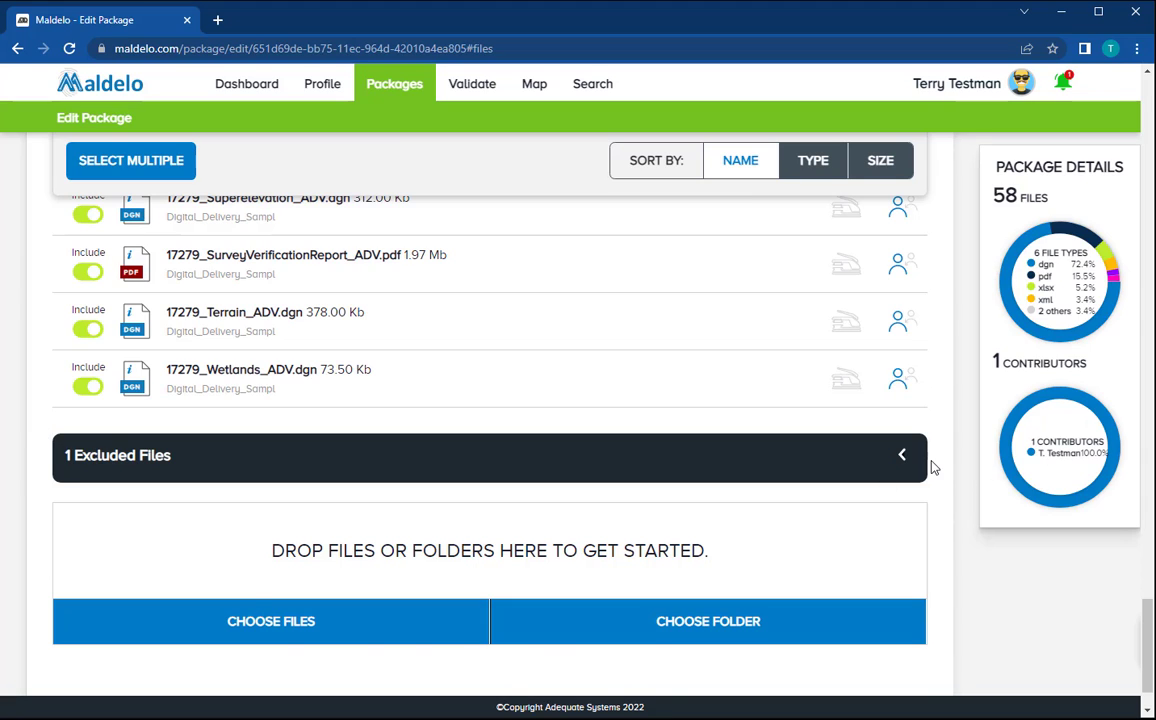
{"action": "left_click", "coordinate": [903, 457]}
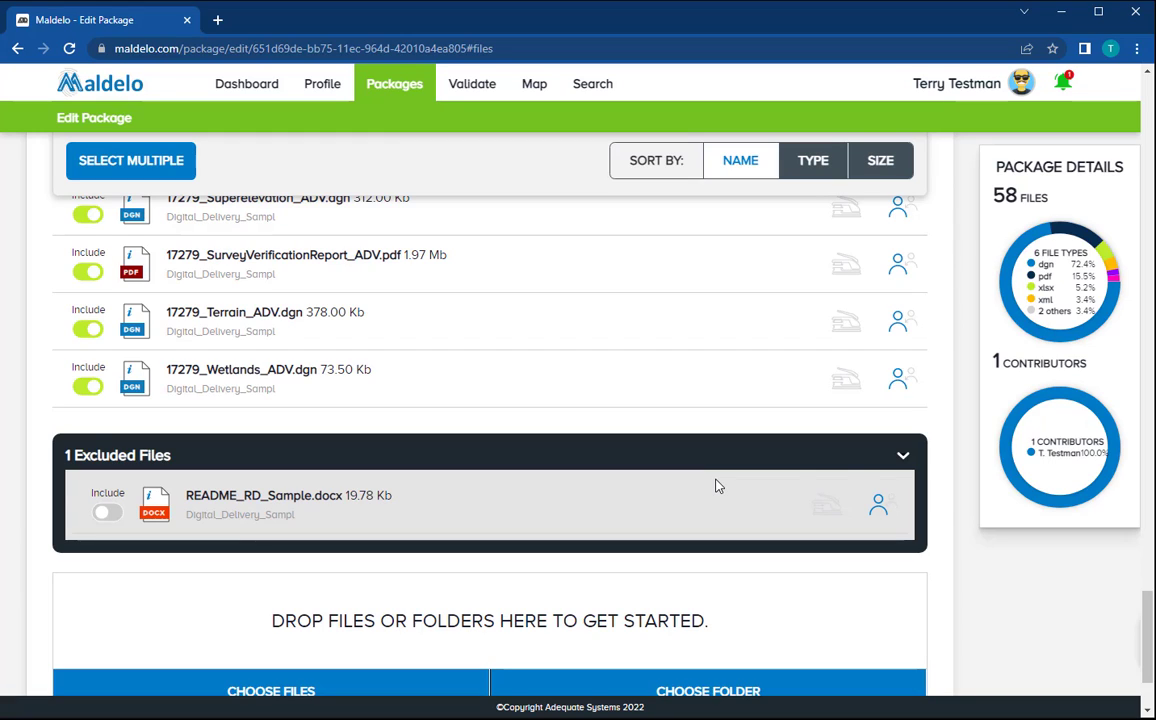
{"action": "left_click", "coordinate": [903, 455]}
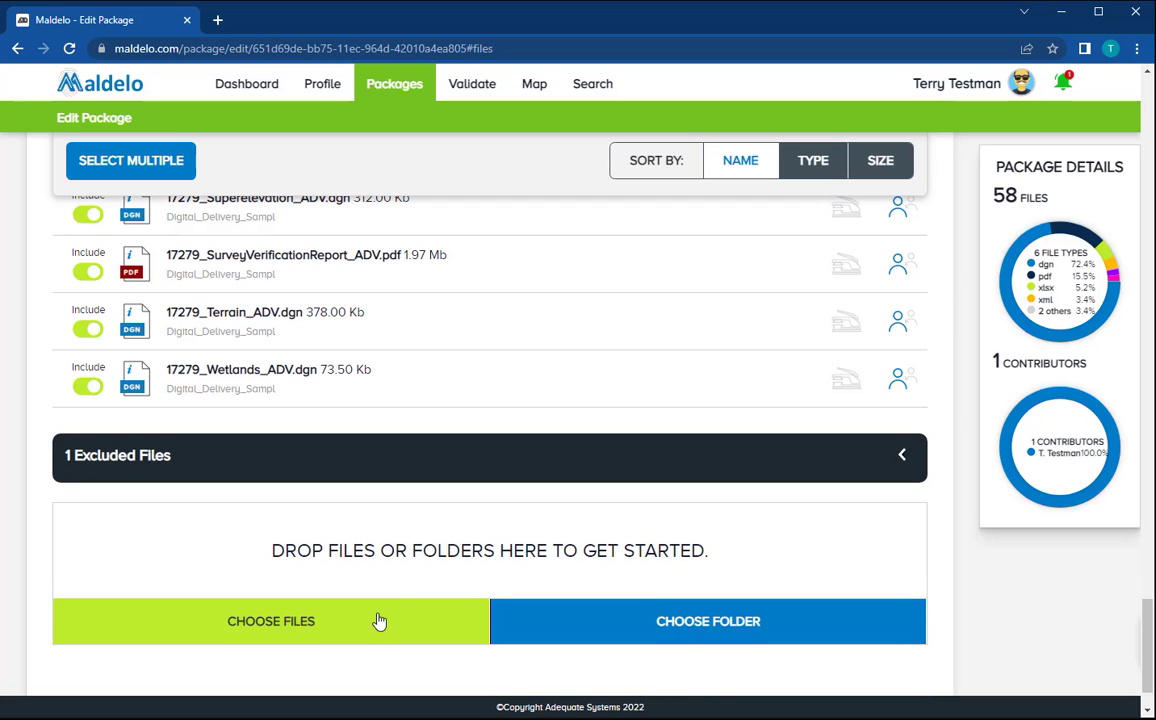
Look over the main package's stamped files, metadata and notes.
{"action": "scroll", "coordinate": [529, 524], "scroll_direction": "up", "scroll_amount": 20}
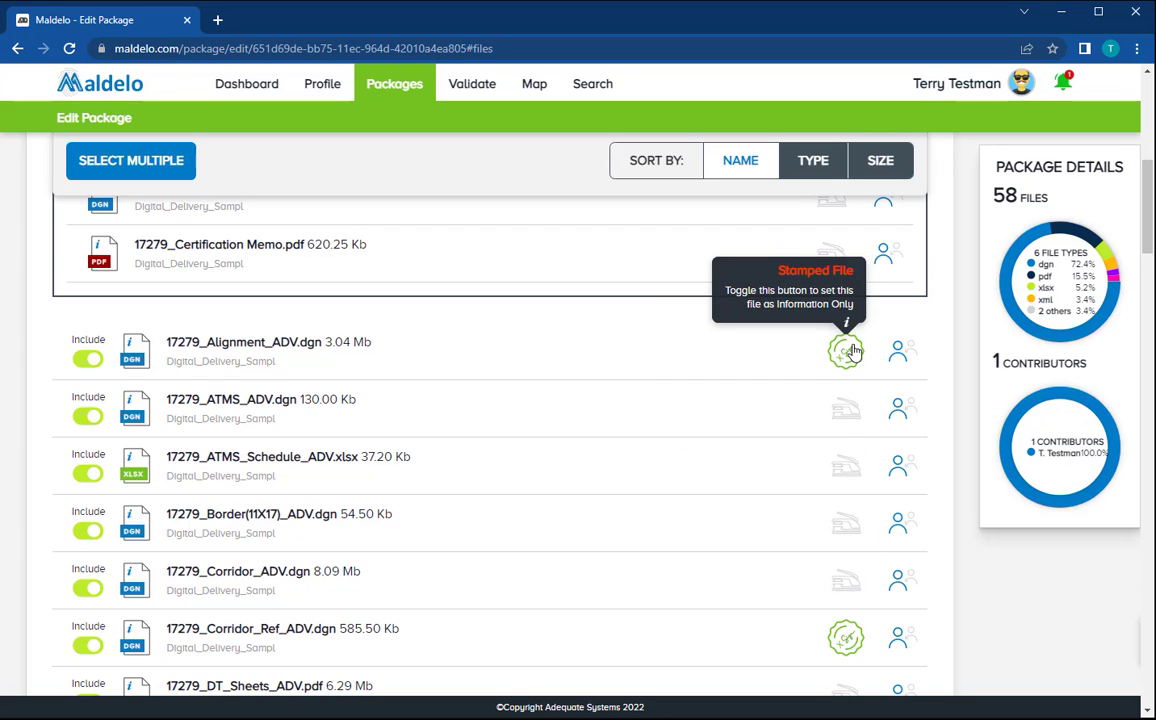
{"action": "scroll", "coordinate": [431, 459], "scroll_direction": "up", "scroll_amount": 5}
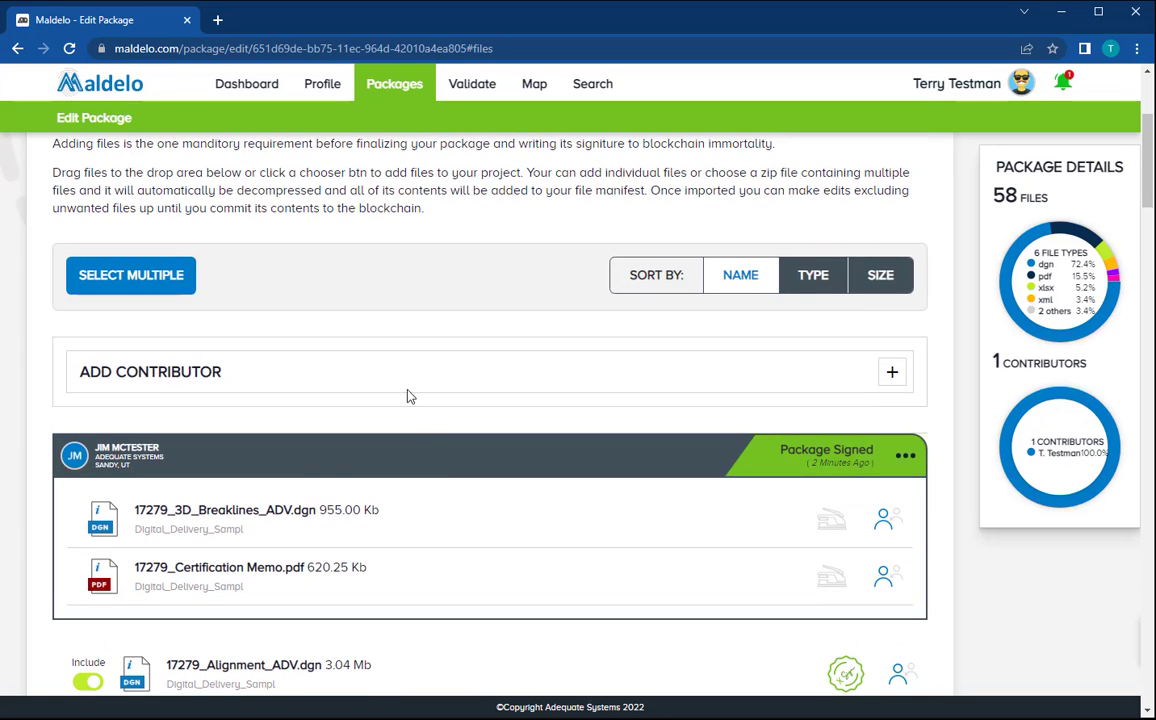
{"action": "scroll", "coordinate": [318, 478], "scroll_direction": "up", "scroll_amount": 3}
{"action": "left_click", "coordinate": [356, 285]}
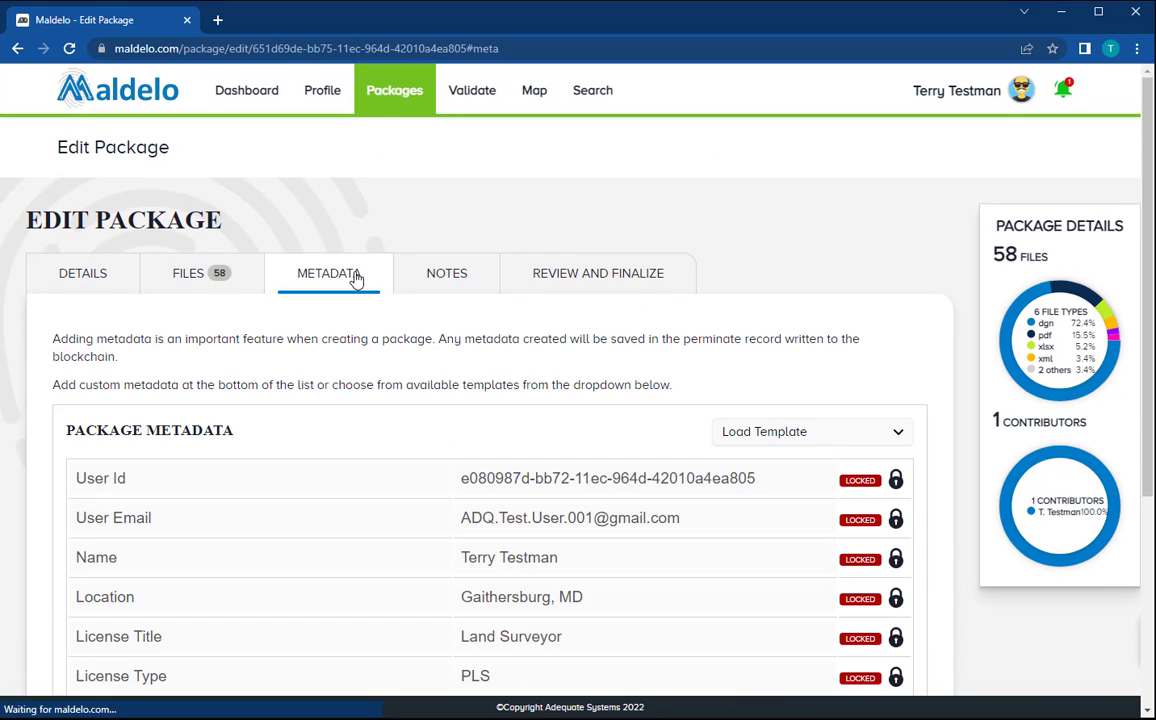
{"action": "scroll", "coordinate": [435, 308], "scroll_direction": "down", "scroll_amount": 3}
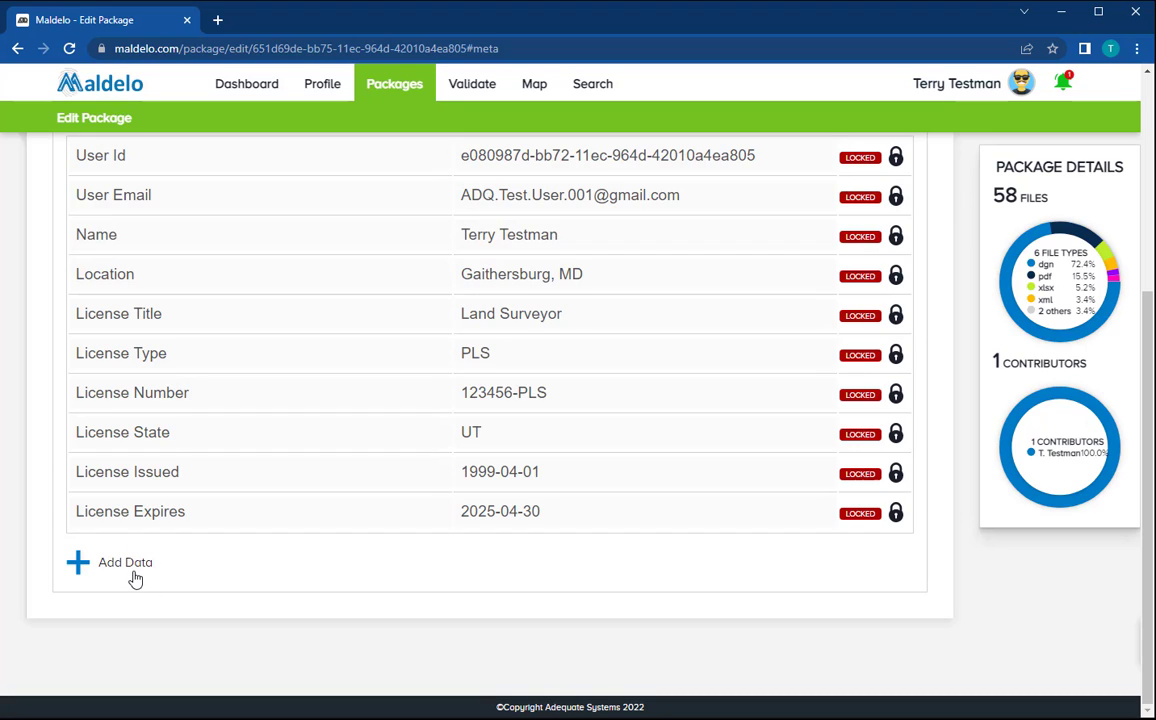
{"action": "scroll", "coordinate": [500, 550], "scroll_direction": "up", "scroll_amount": 3}
{"action": "left_click", "coordinate": [470, 287]}
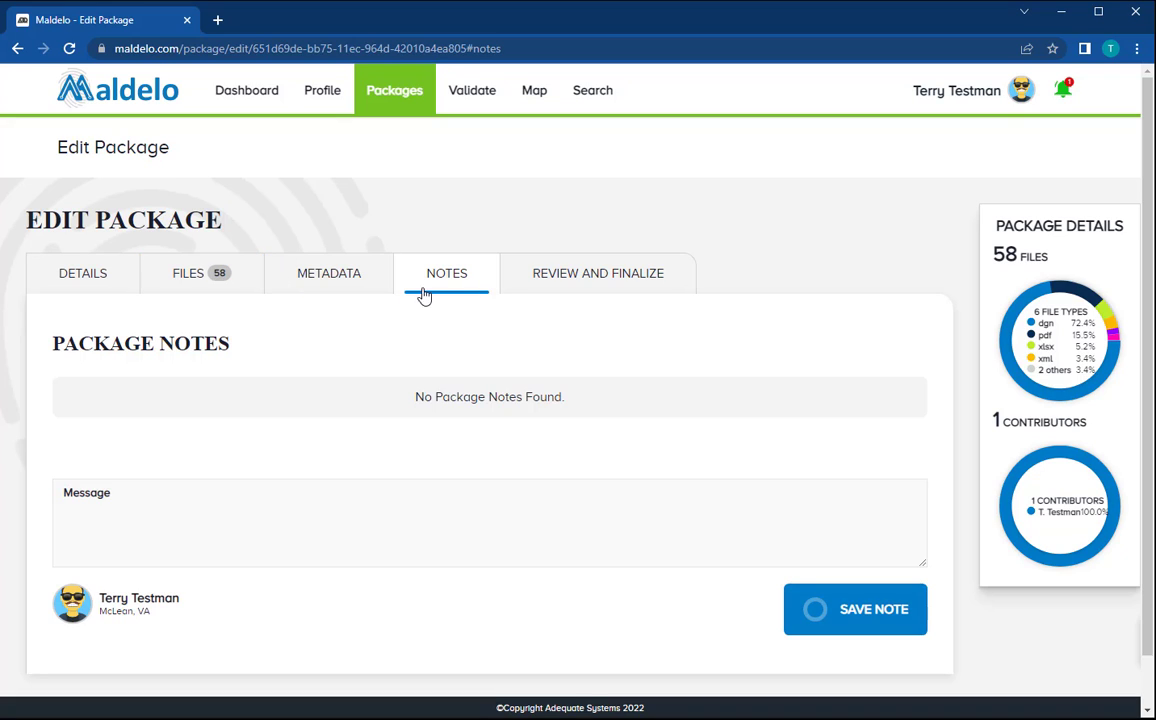
Verify file continuity in the main package's final review against the selected local Digital_Delivery_Sample files.
{"action": "left_click", "coordinate": [542, 287]}
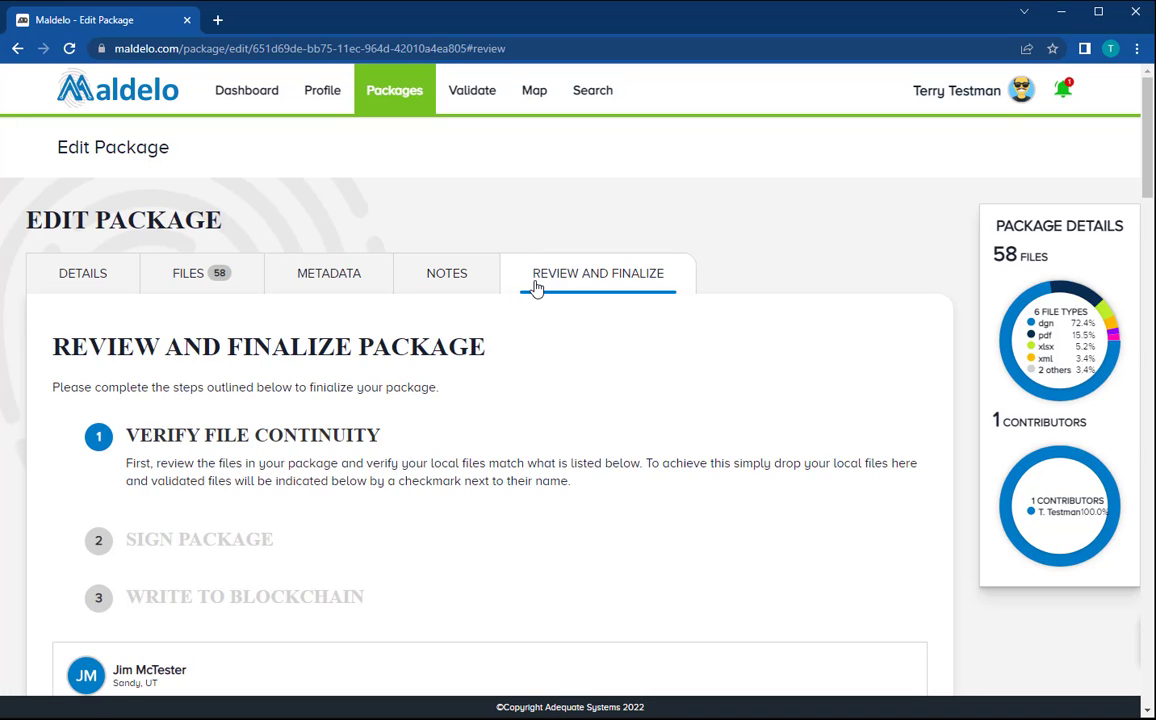
{"action": "scroll", "coordinate": [537, 287], "scroll_direction": "down", "scroll_amount": 1}
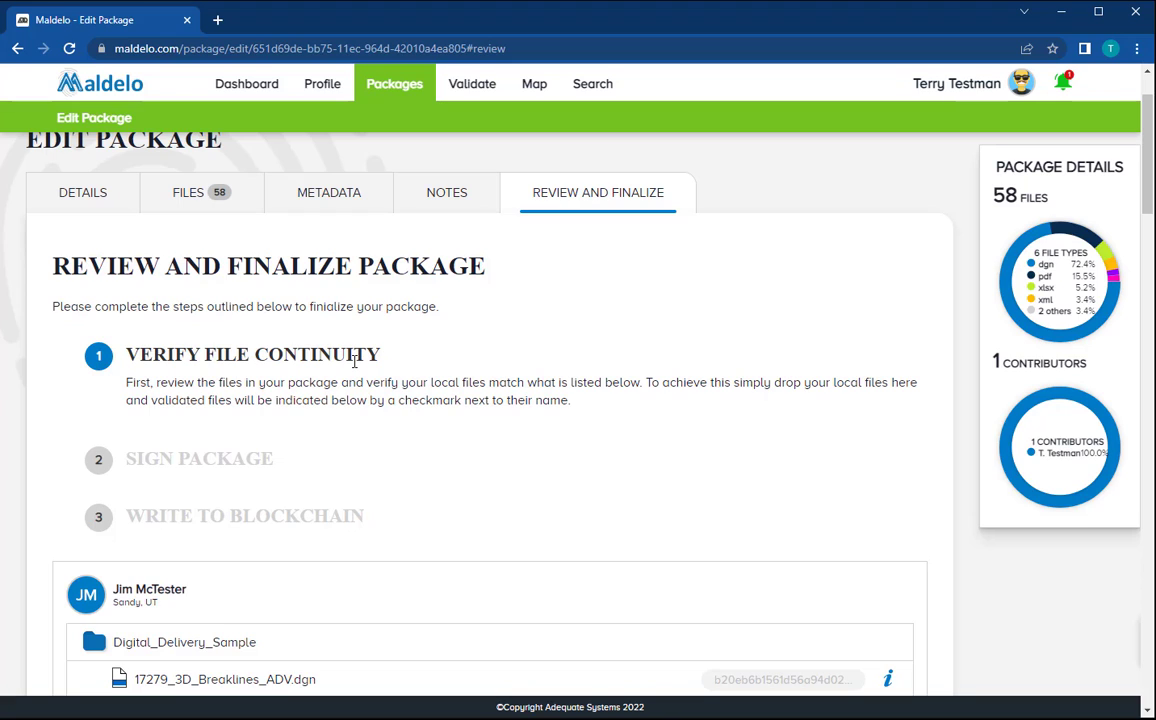
{"action": "scroll", "coordinate": [385, 519], "scroll_direction": "up", "scroll_amount": 1}
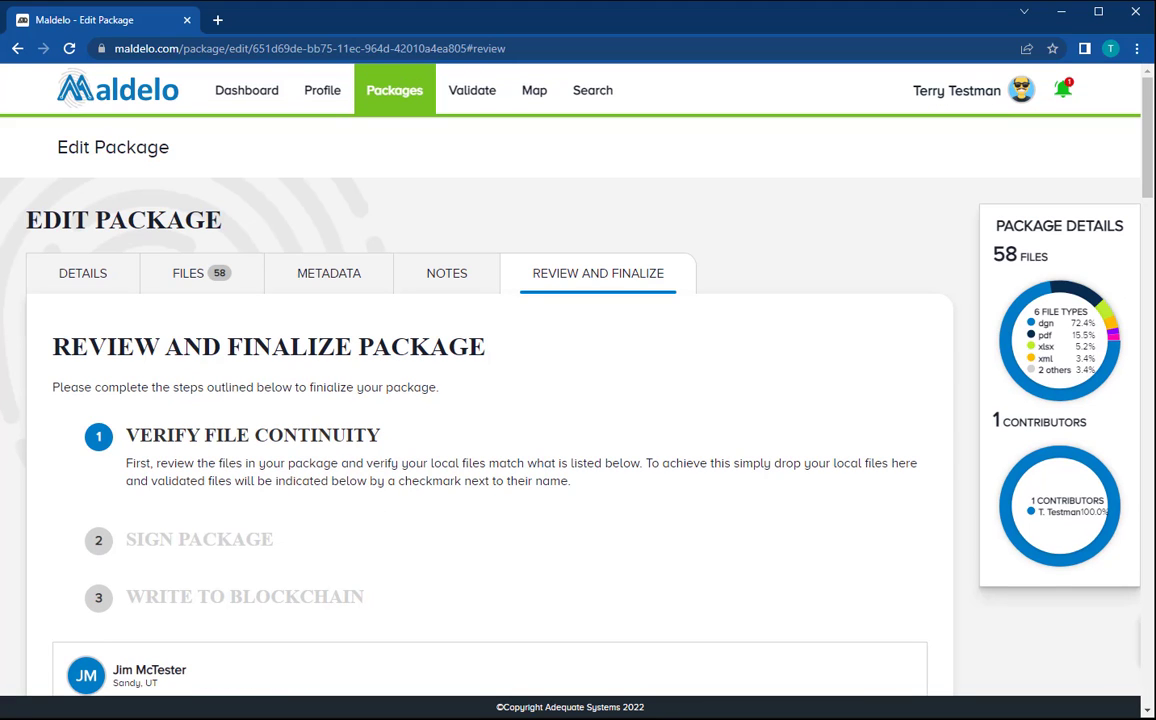
{"action": "key", "text": "alt+Tab"}
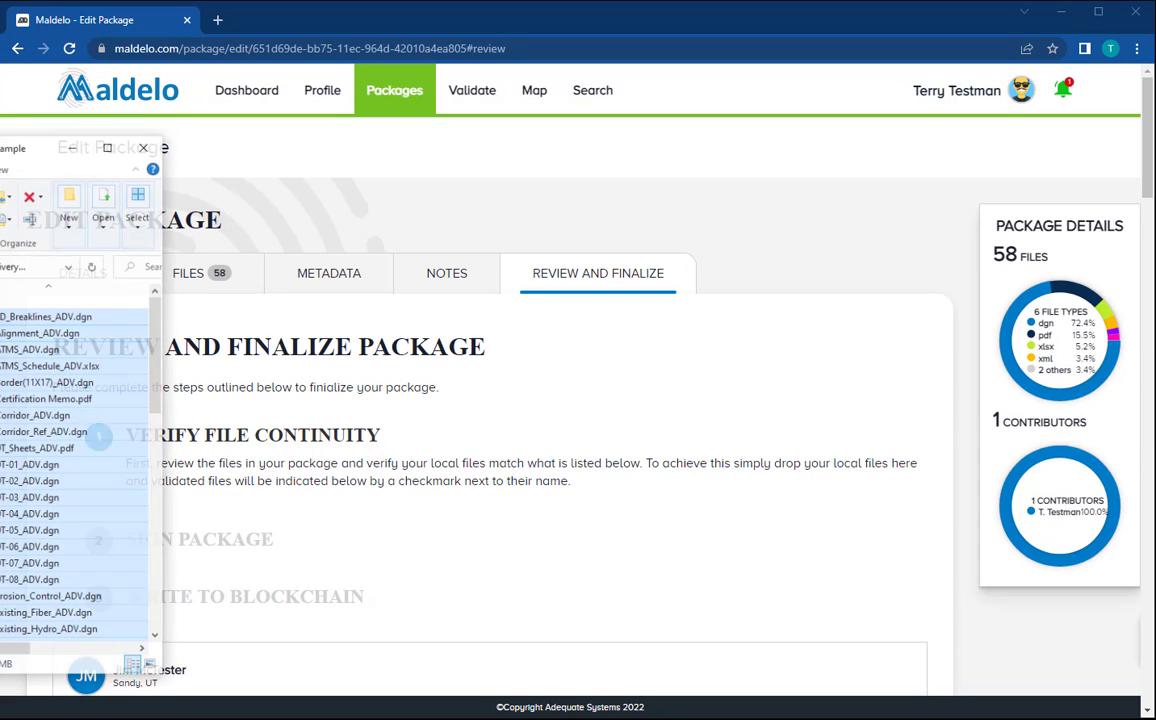
{"action": "left_click_drag", "start_coordinate": [70, 305], "coordinate": [526, 414]}
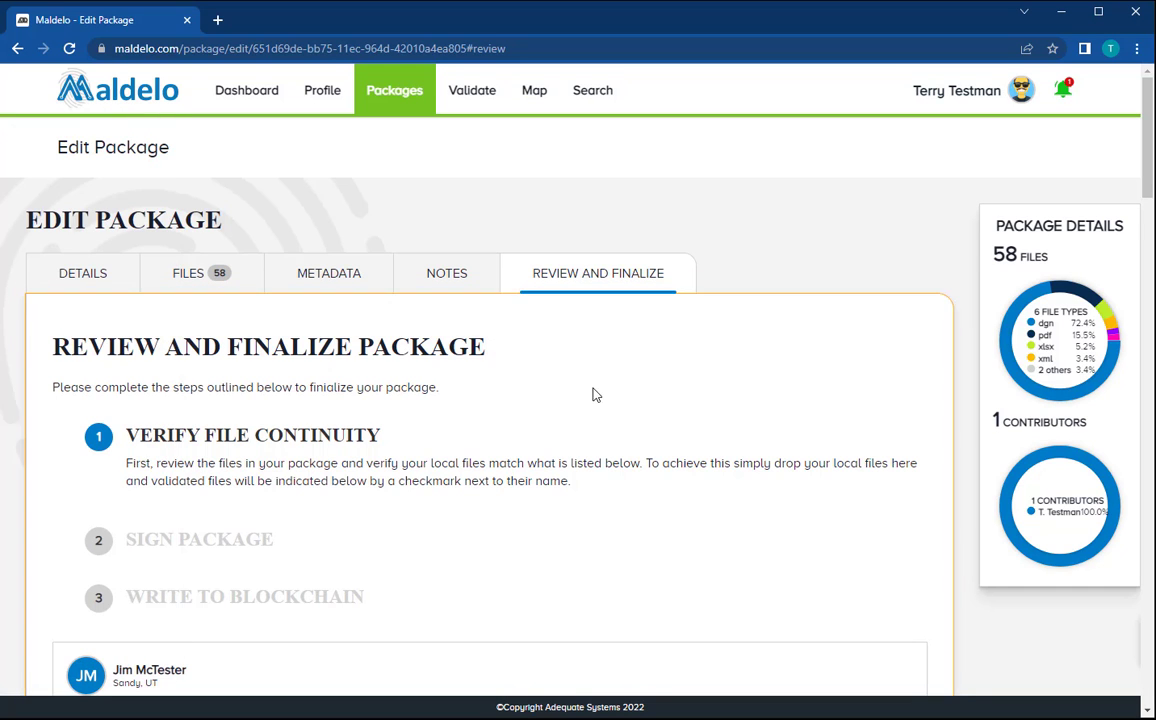
Check the verified files of both contributors and sign to validate that the main package's files are correct.
{"action": "scroll", "coordinate": [626, 385], "scroll_direction": "down", "scroll_amount": 5}
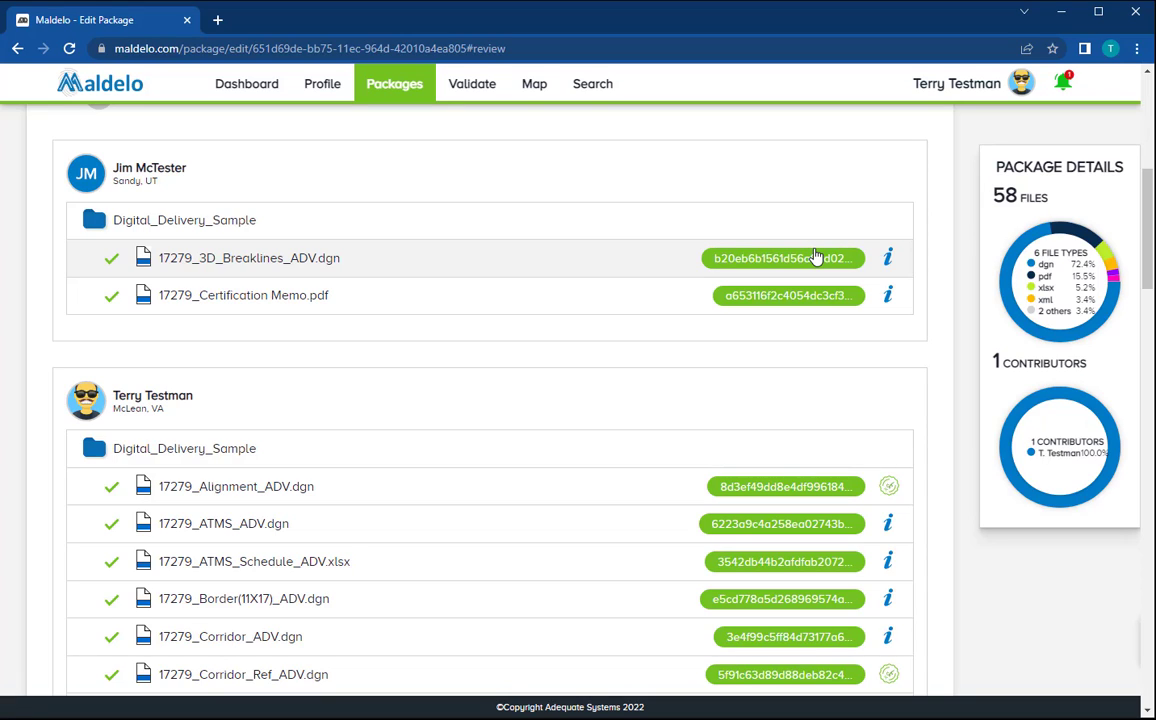
{"action": "scroll", "coordinate": [666, 289], "scroll_direction": "down", "scroll_amount": 15}
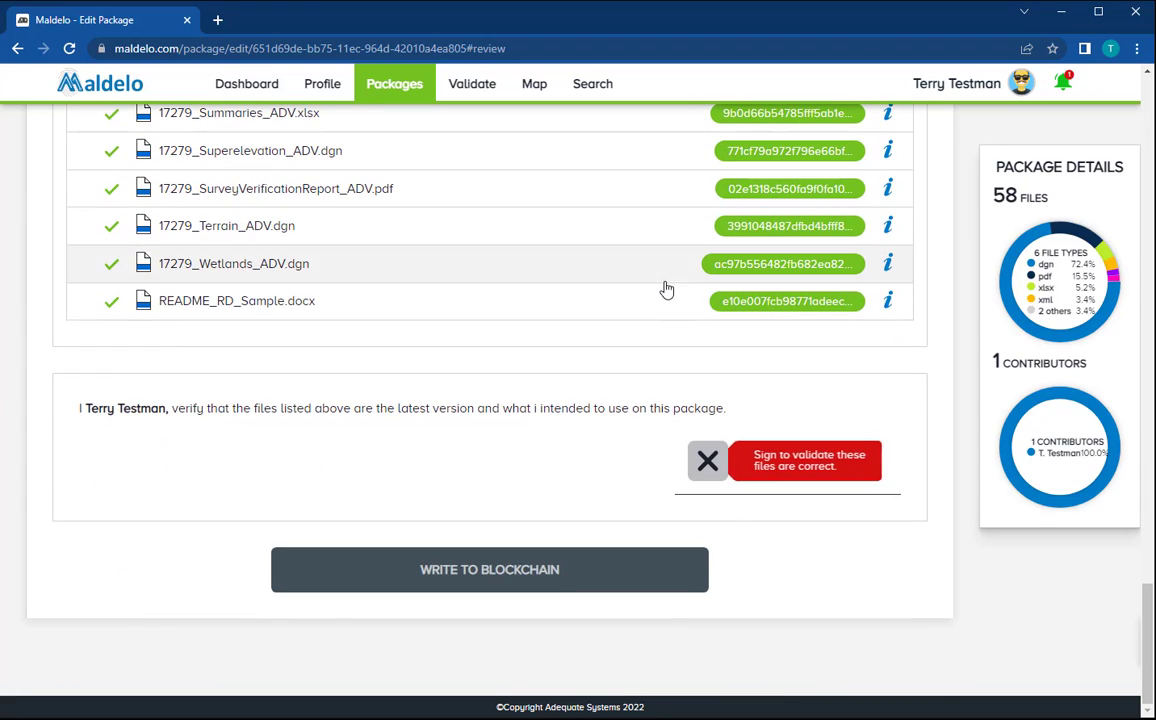
{"action": "left_click", "coordinate": [708, 460]}
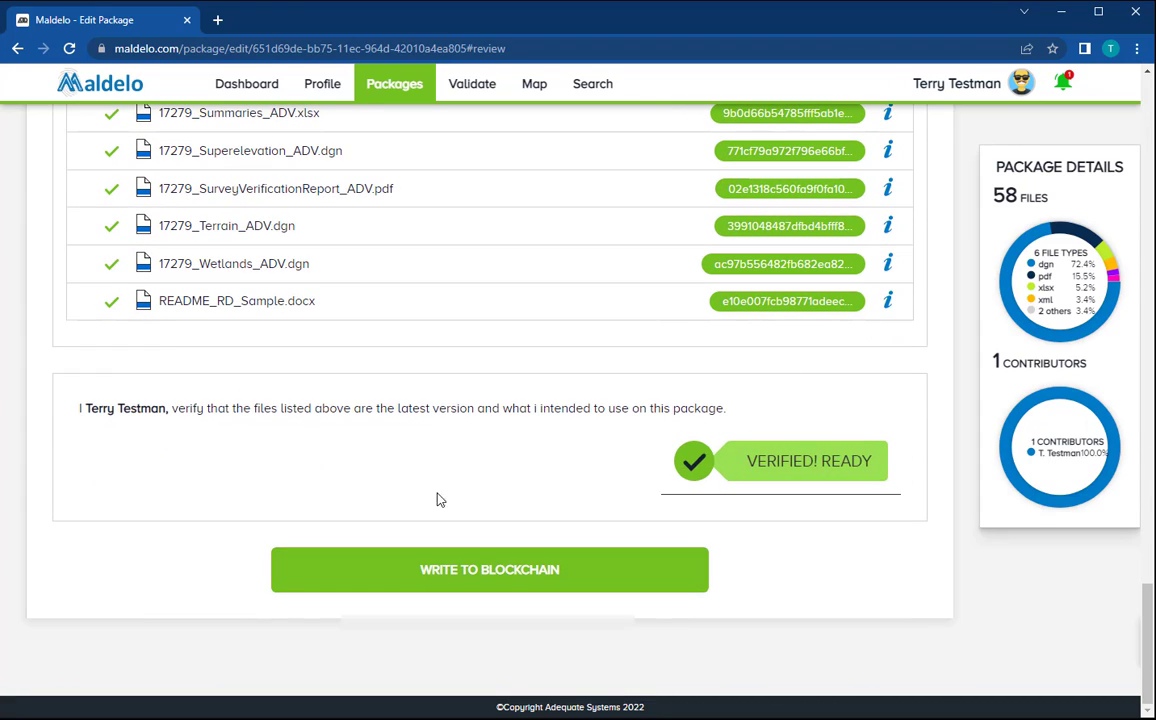
Start writing the main package to the blockchain and enter the 2FA code to sign and seal it.
{"action": "left_click", "coordinate": [476, 570]}
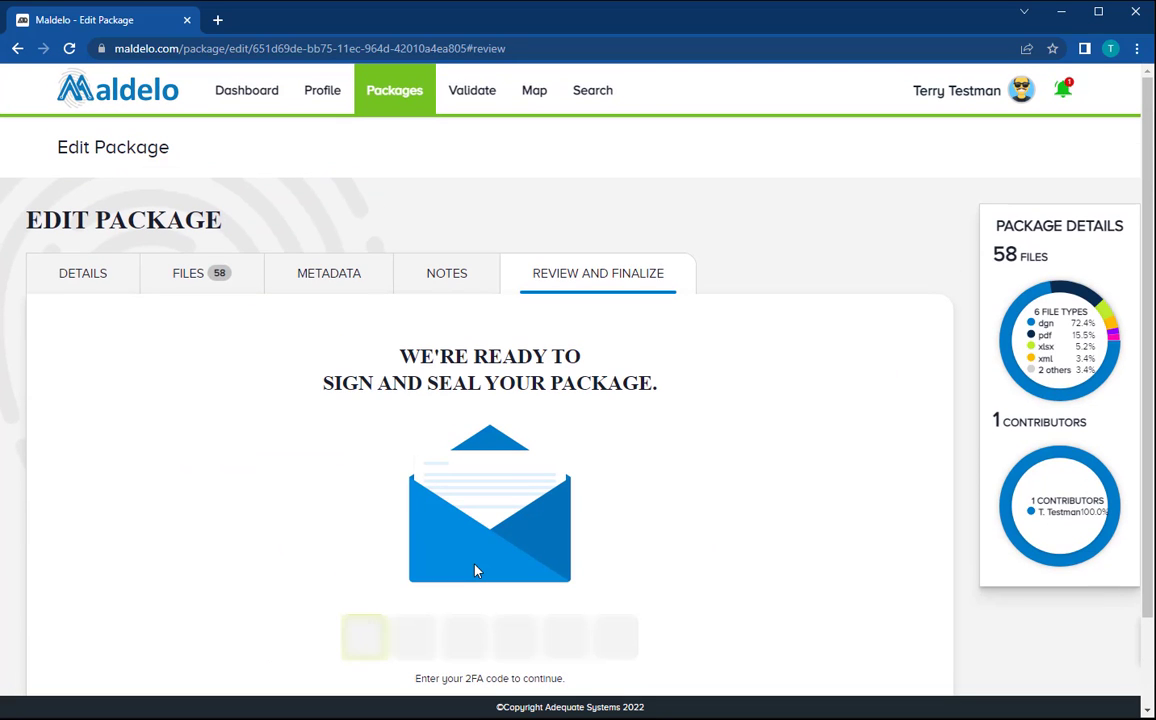
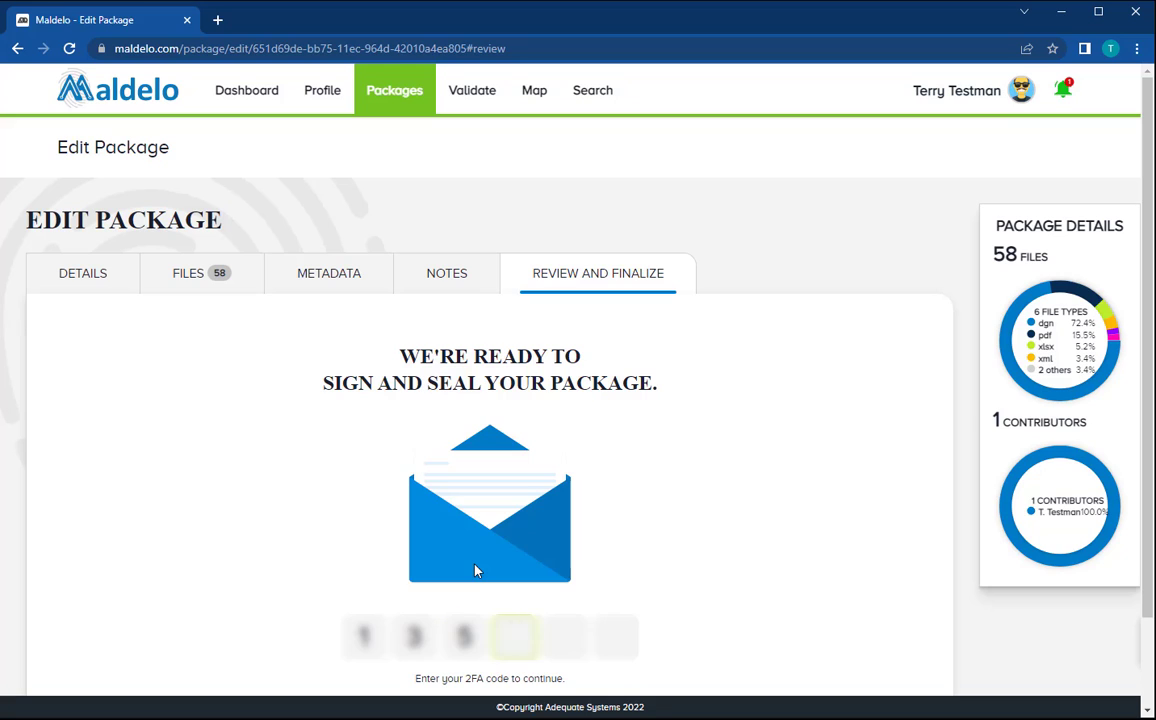